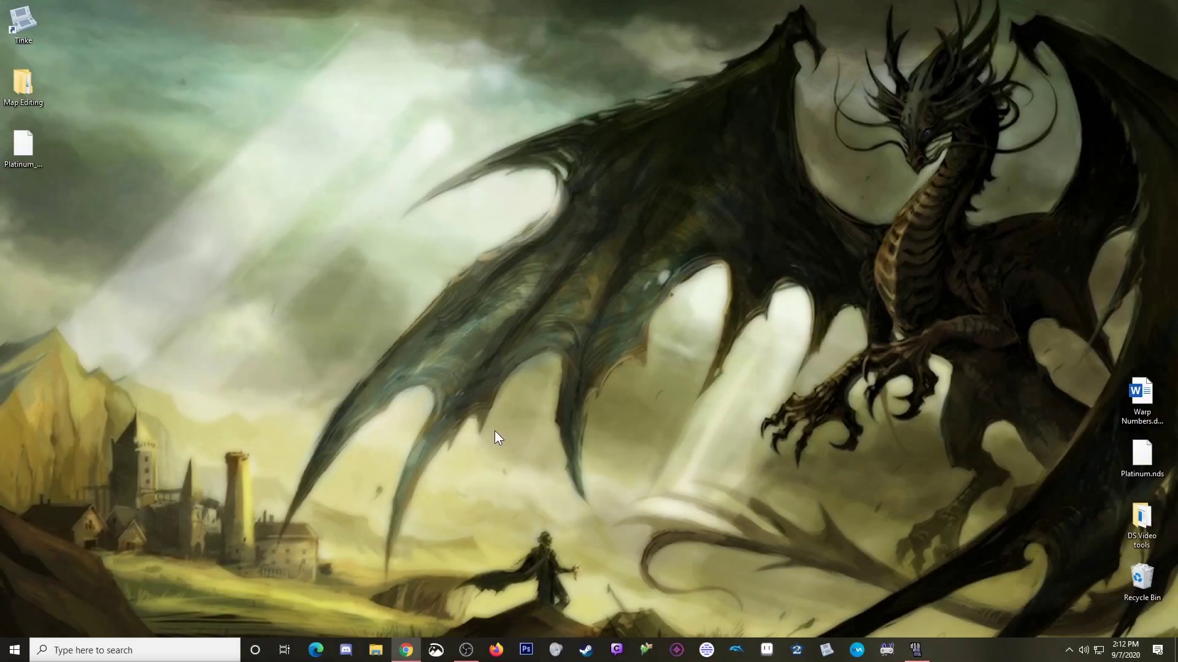
Restore the DeSmuME emulator window from the taskbar
click(915, 650)
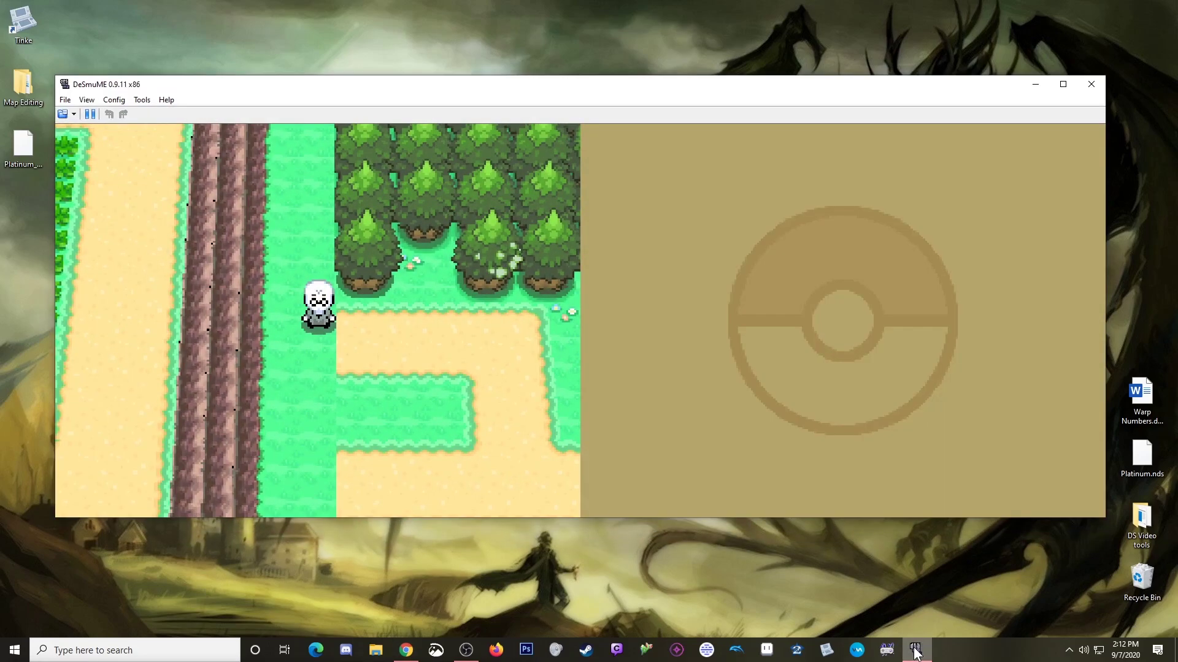
Walk the character north up the grass path past the stairs, then west along the ledge
key(Right)
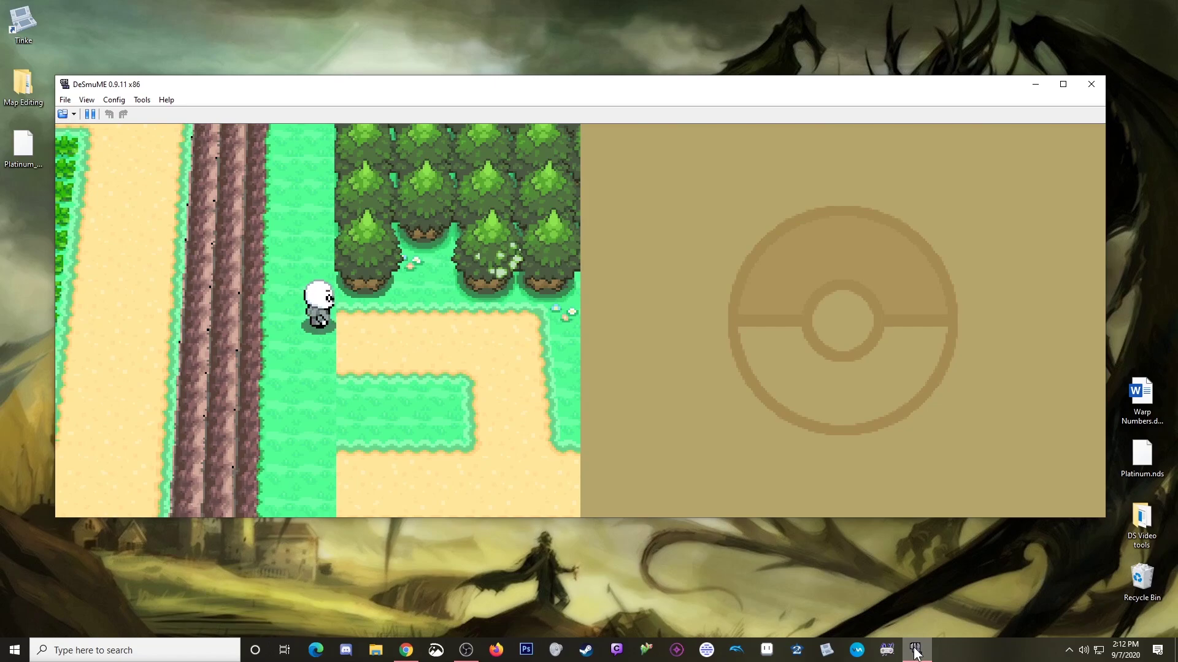
key(Up)
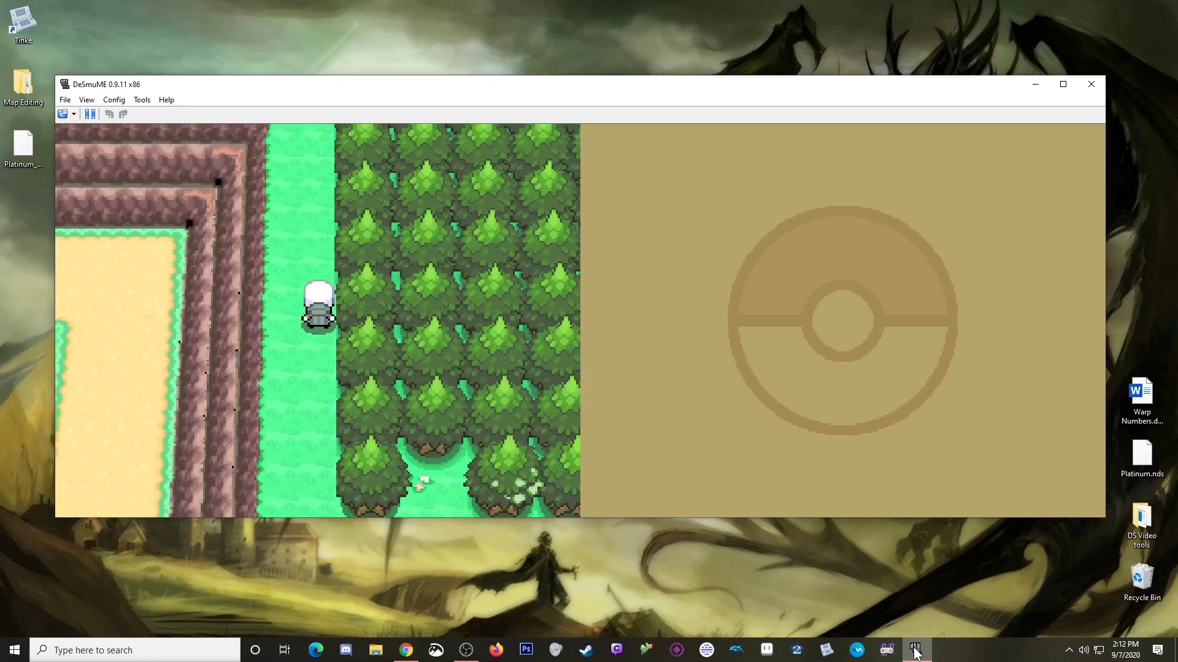
key(Up)
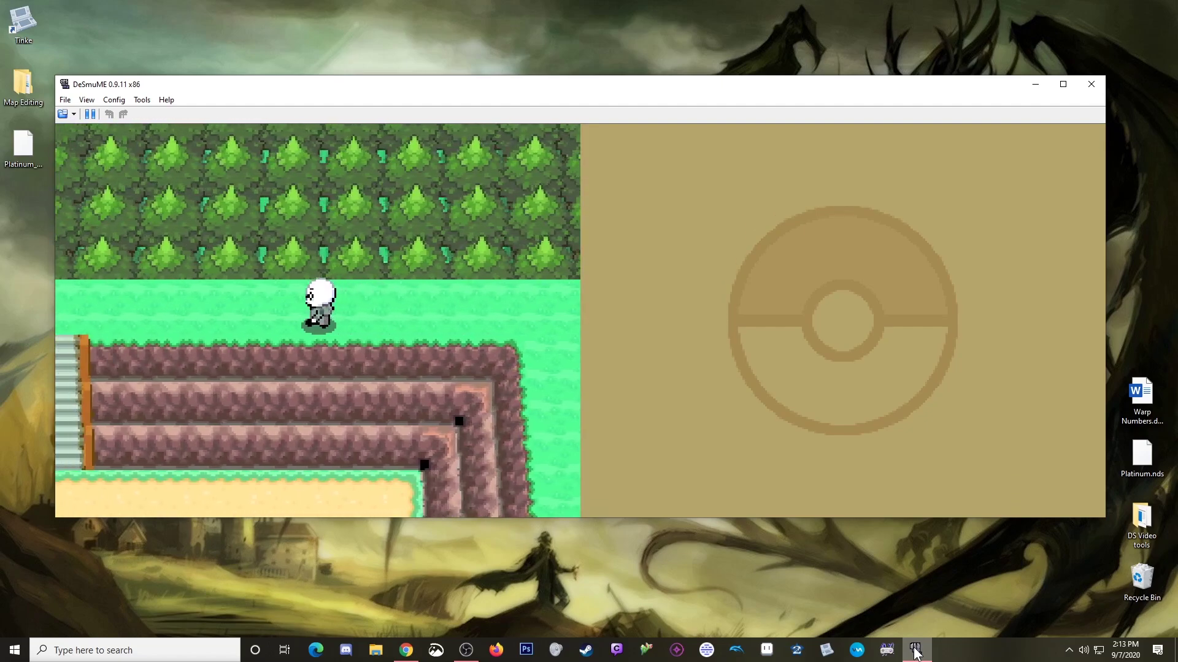
key(Up)
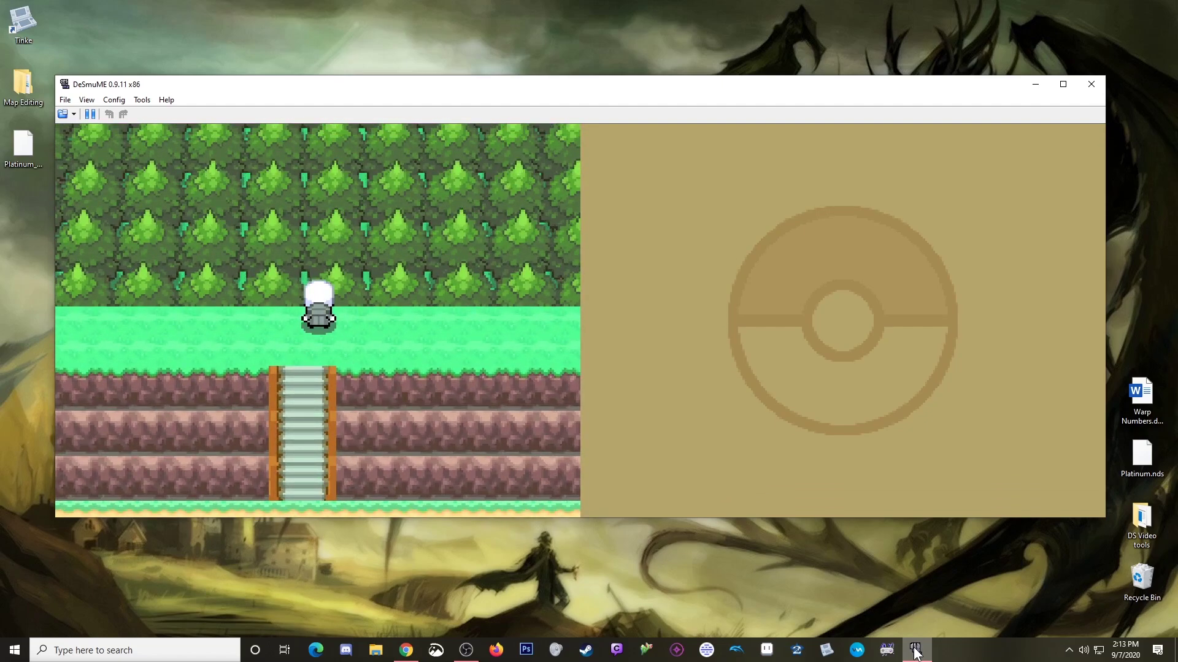
key(Left)
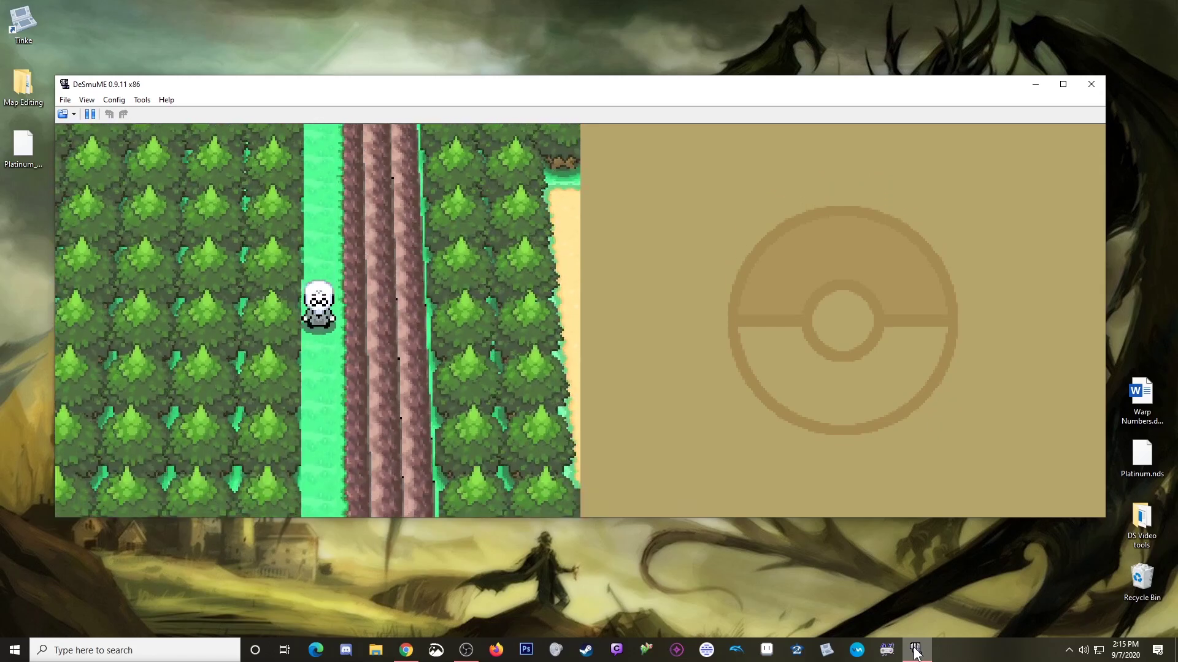
Walk the lower path and head north into Route 201, then minimize DeSmuME
key(Down)
key(Right)
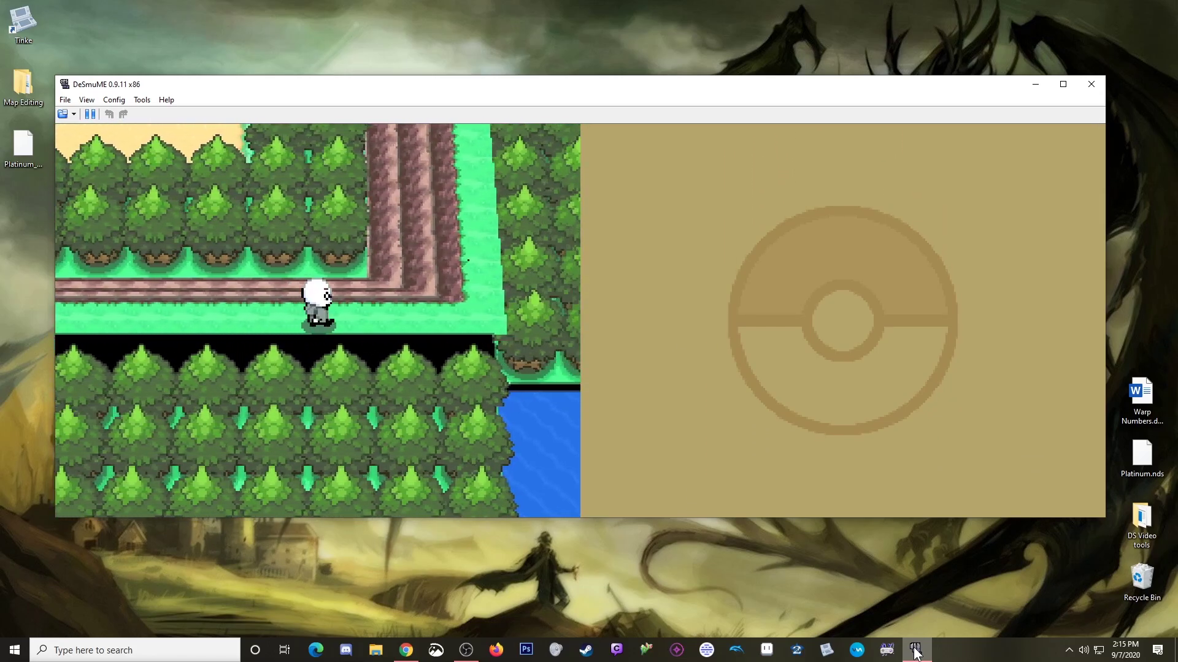
key(Up)
key(Up)
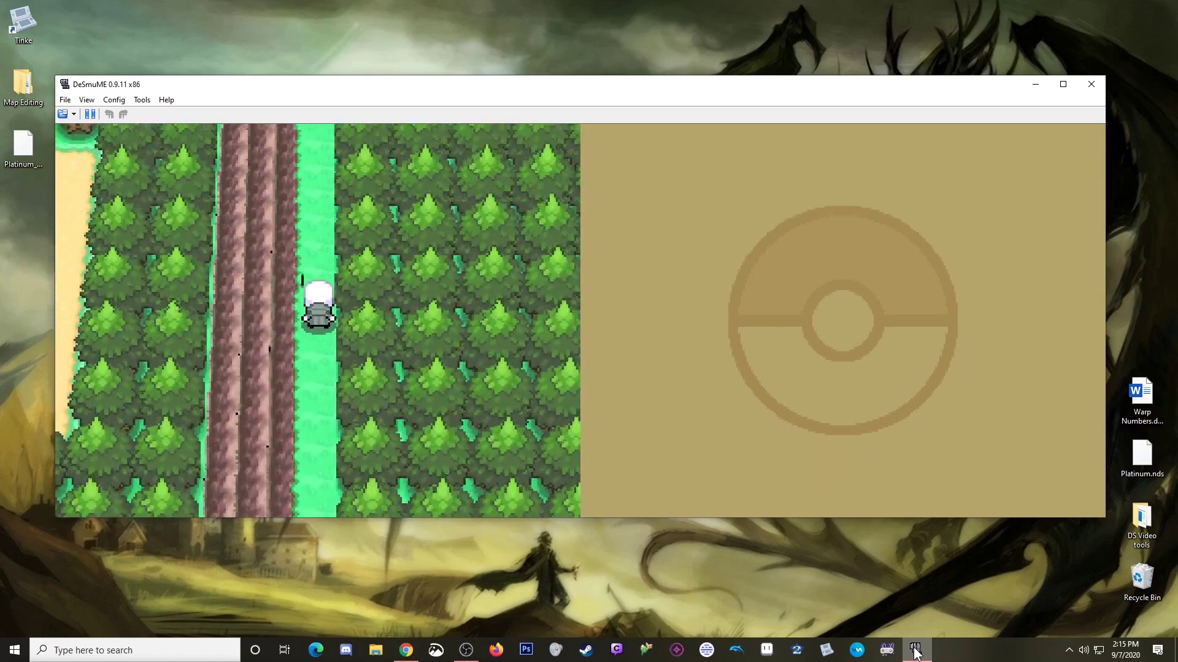
key(Up)
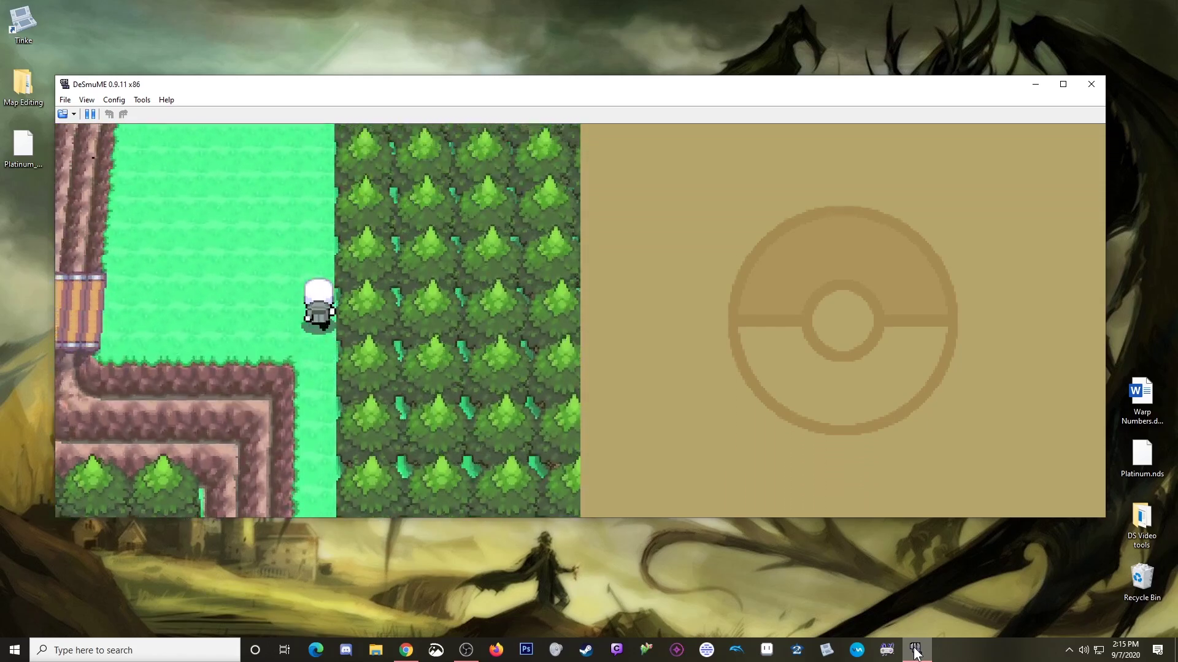
key(Up)
key(Down)
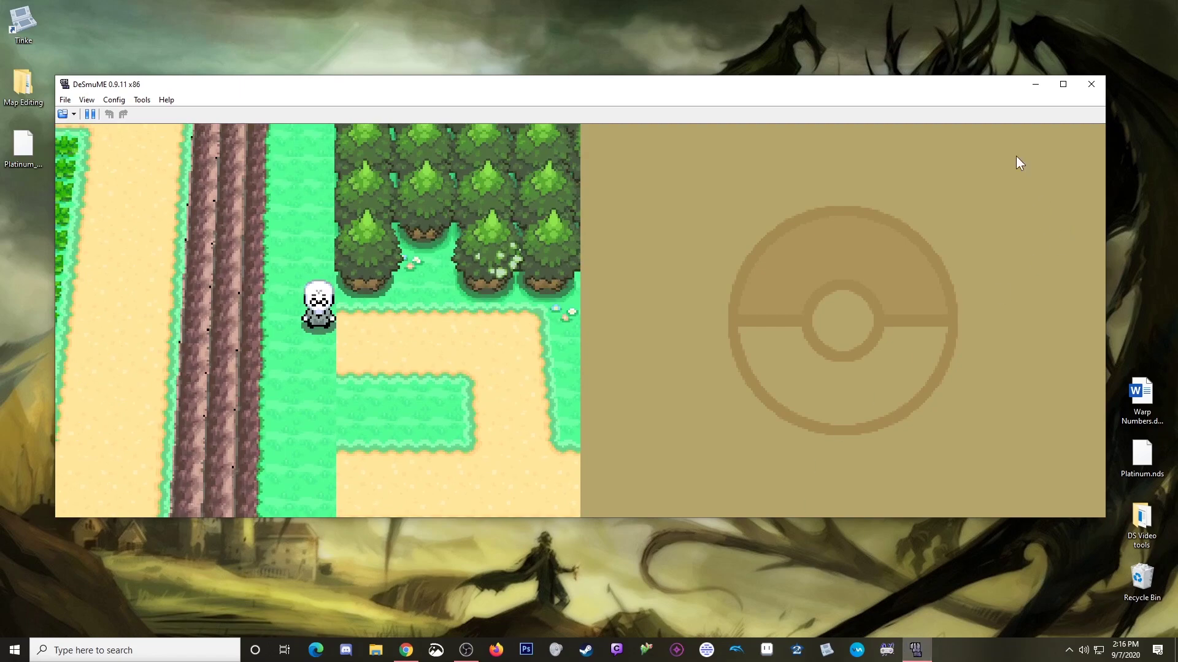
click(1027, 88)
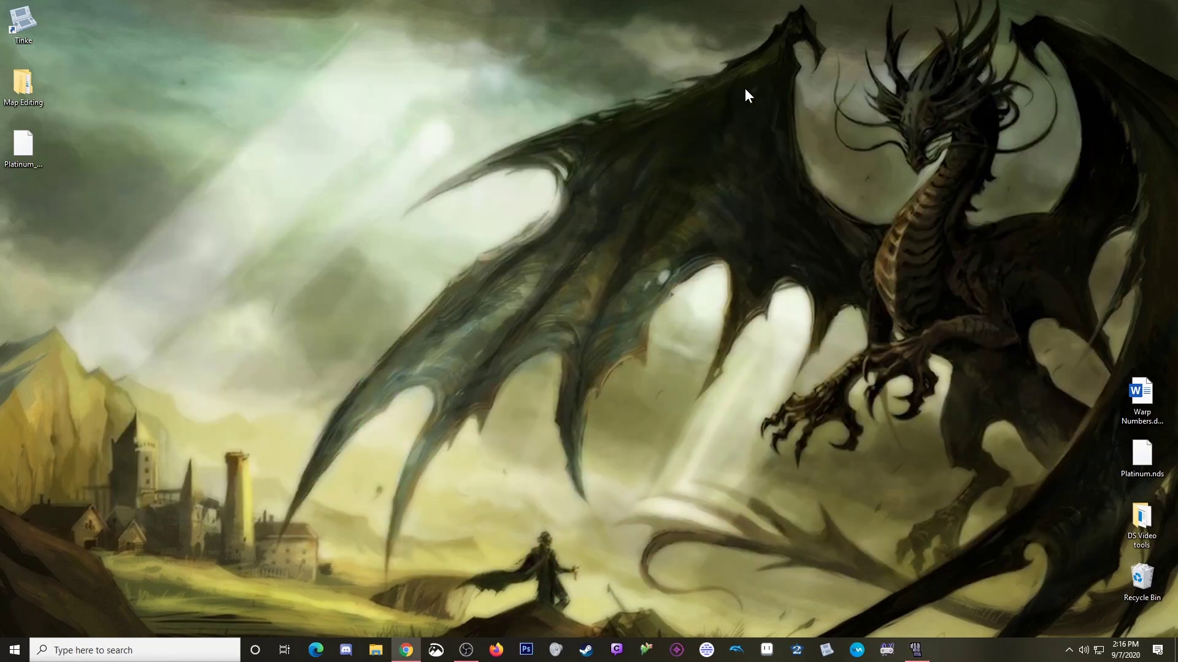
Launch SDSME.exe from the Map Editing > SDSME 181b folder
double_click(17, 78)
double_click(726, 258)
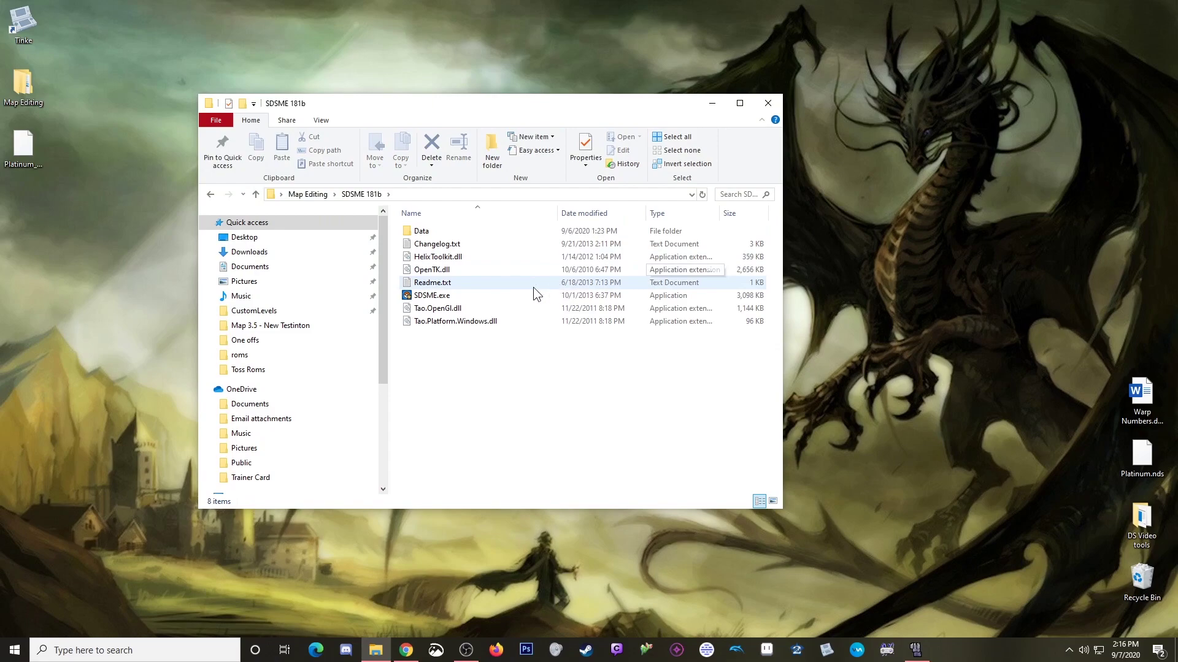
click(456, 296)
double_click(457, 296)
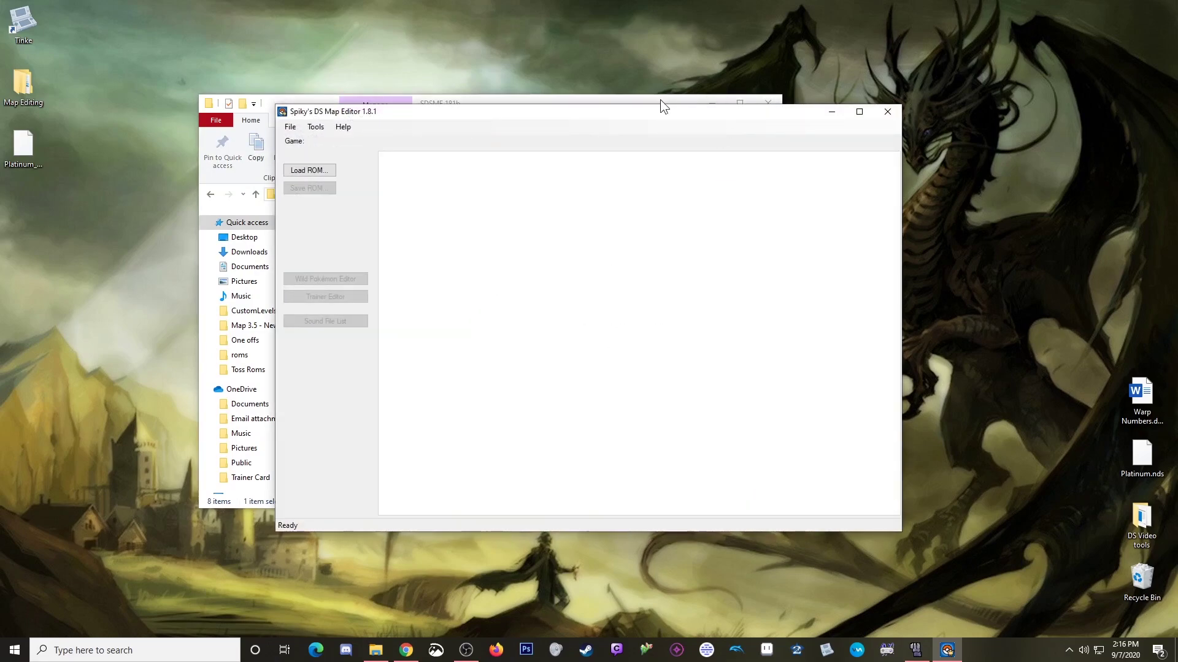
click(661, 101)
click(713, 103)
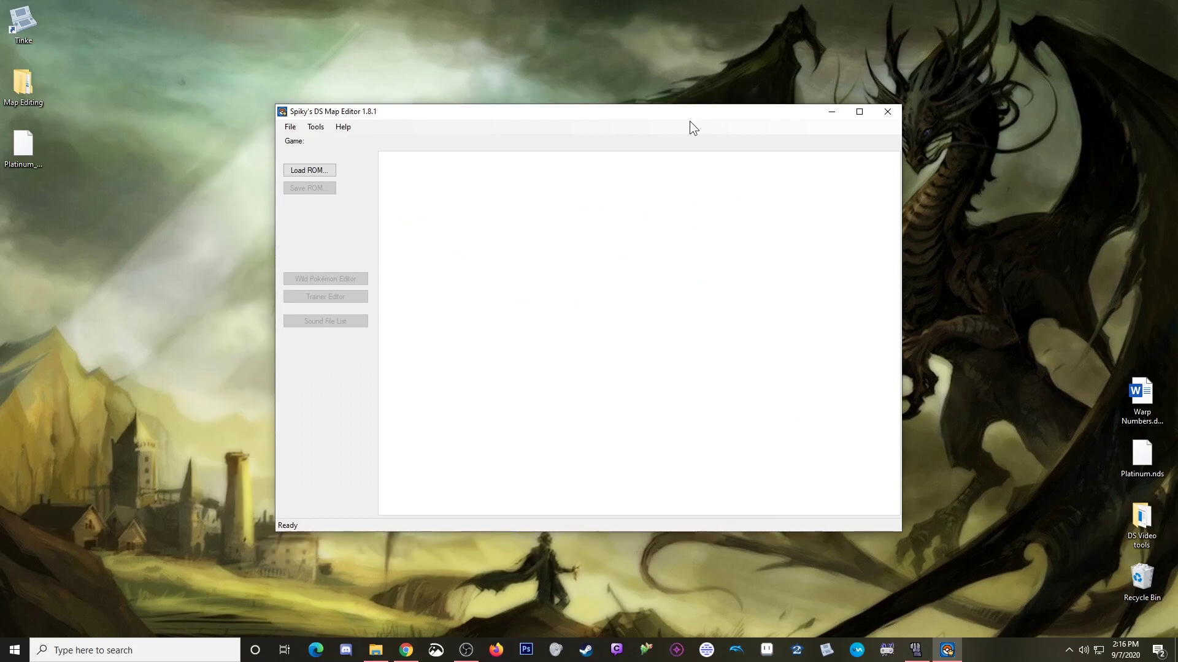
Load the Platinum_Map_Clean.nds ROM into the editor
click(308, 171)
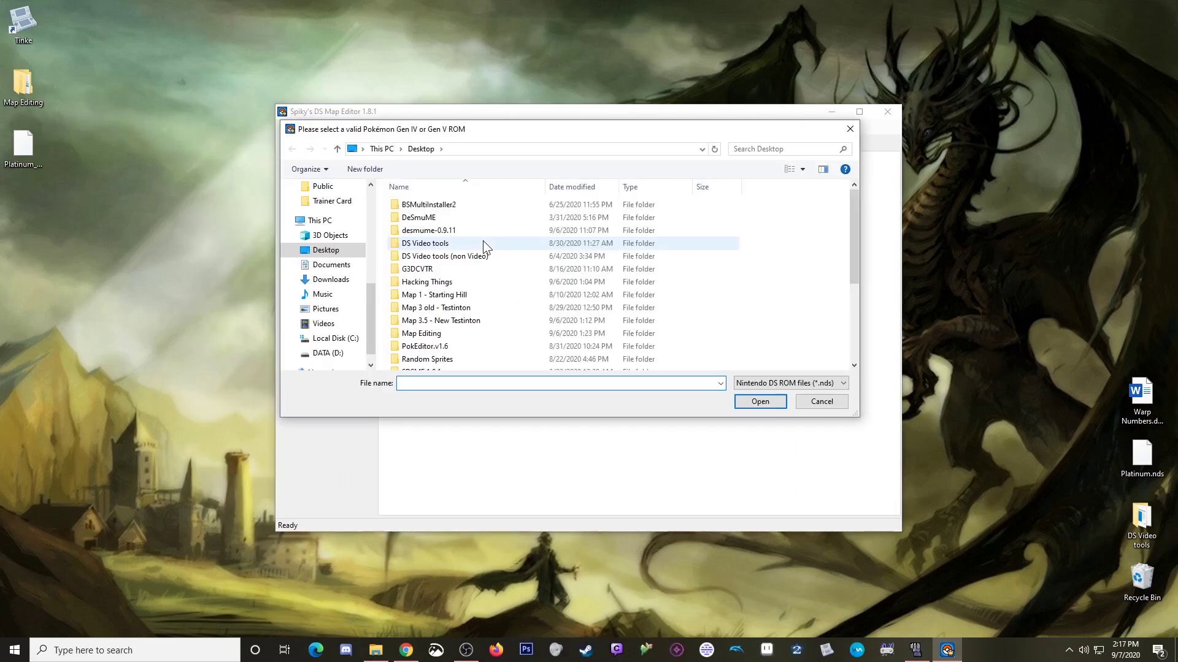
scroll(484, 242, down, 4)
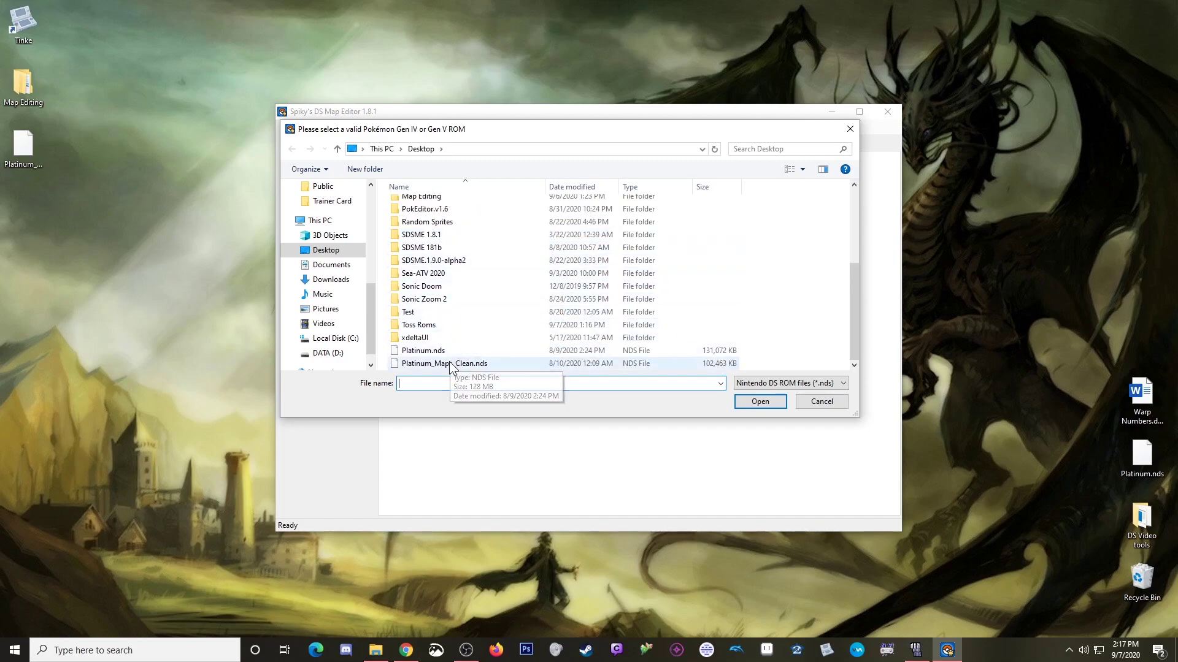
double_click(449, 363)
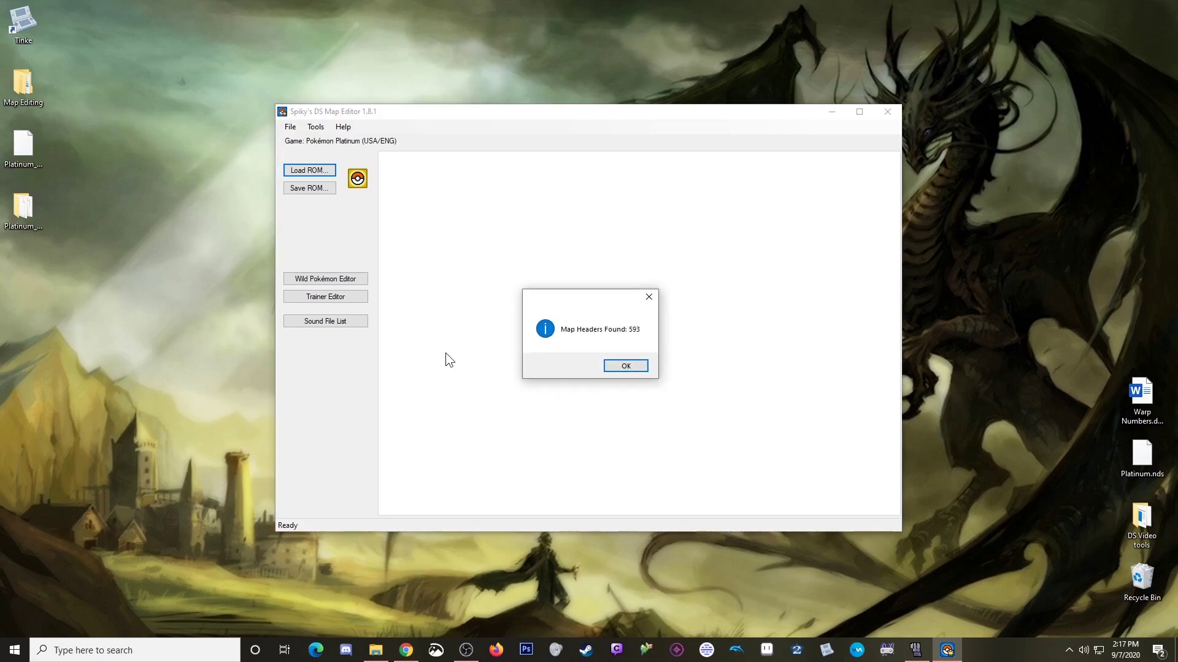
Dismiss the 593-headers message and view Matrix 0's header grid in the Matrix Editor
click(628, 365)
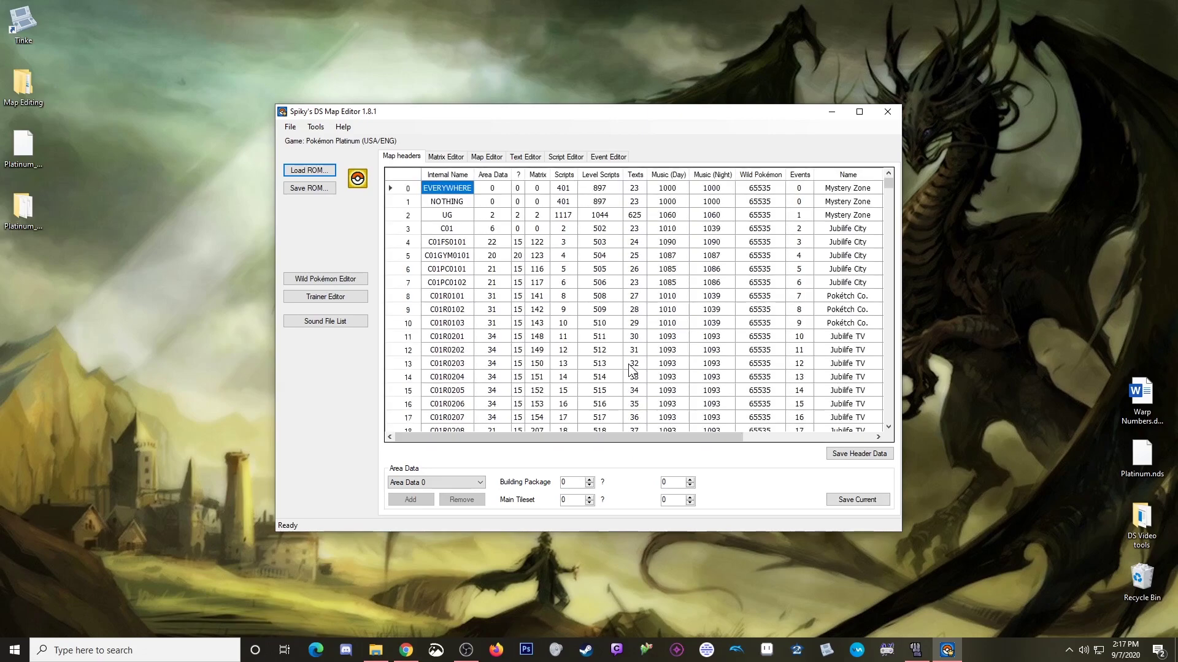
click(453, 158)
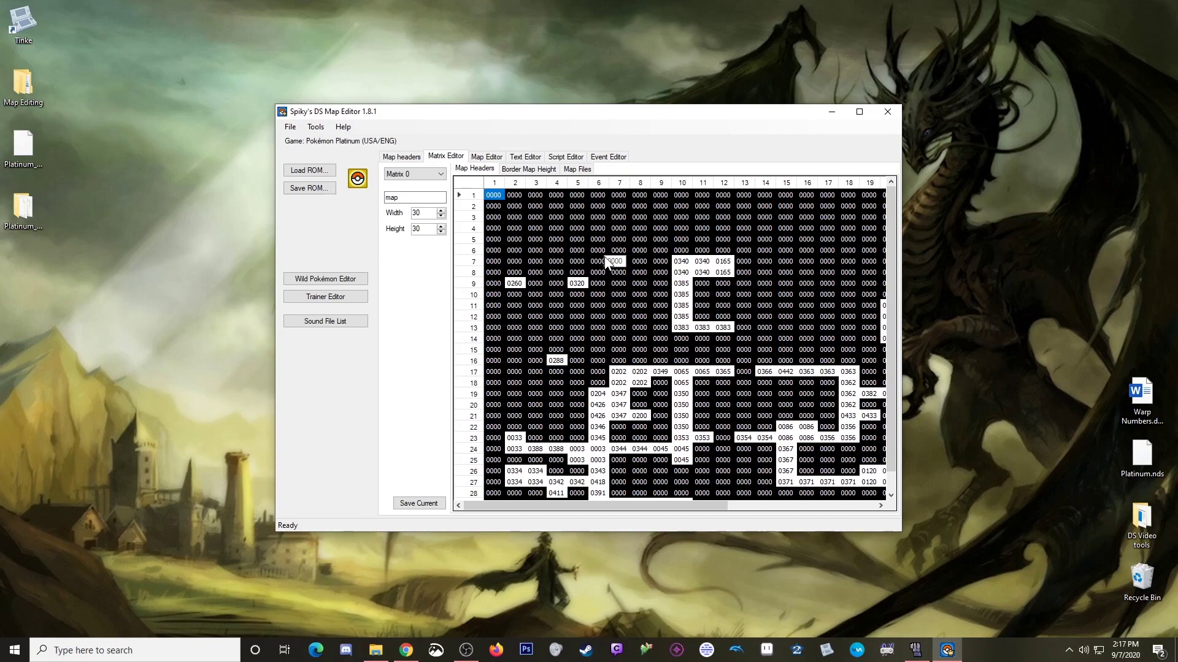
click(420, 174)
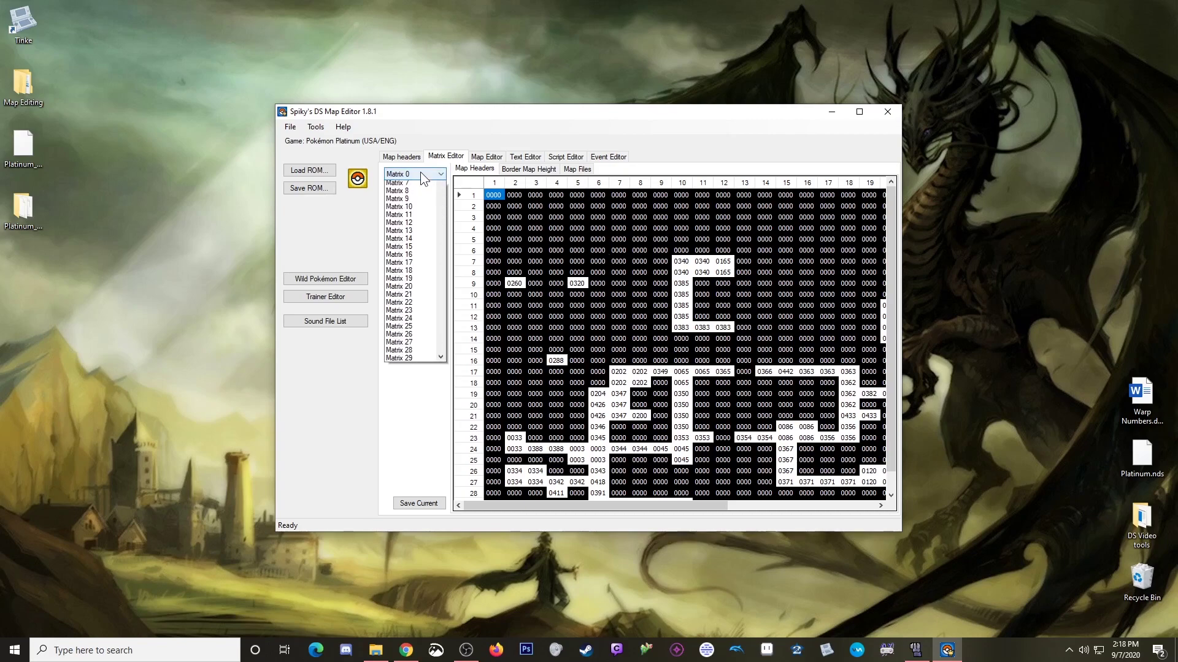
click(404, 186)
scroll(678, 331, down, 1)
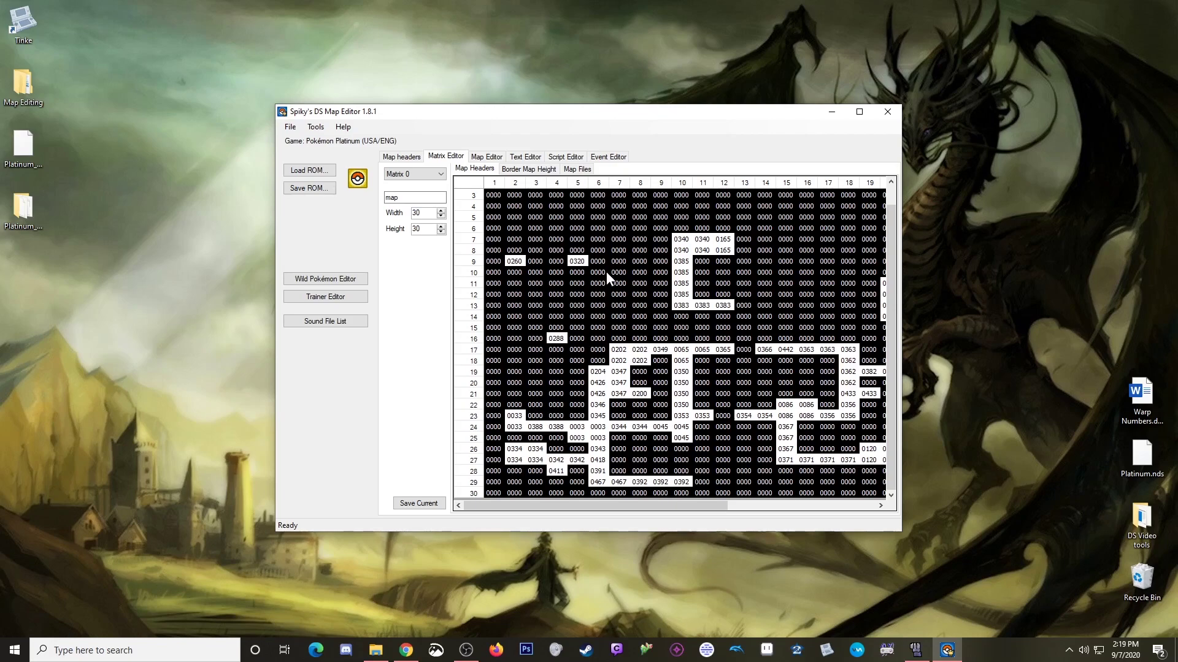
Show Matrix 0's map file numbers and preview map 0000 and Northern Pool in 3D
click(577, 169)
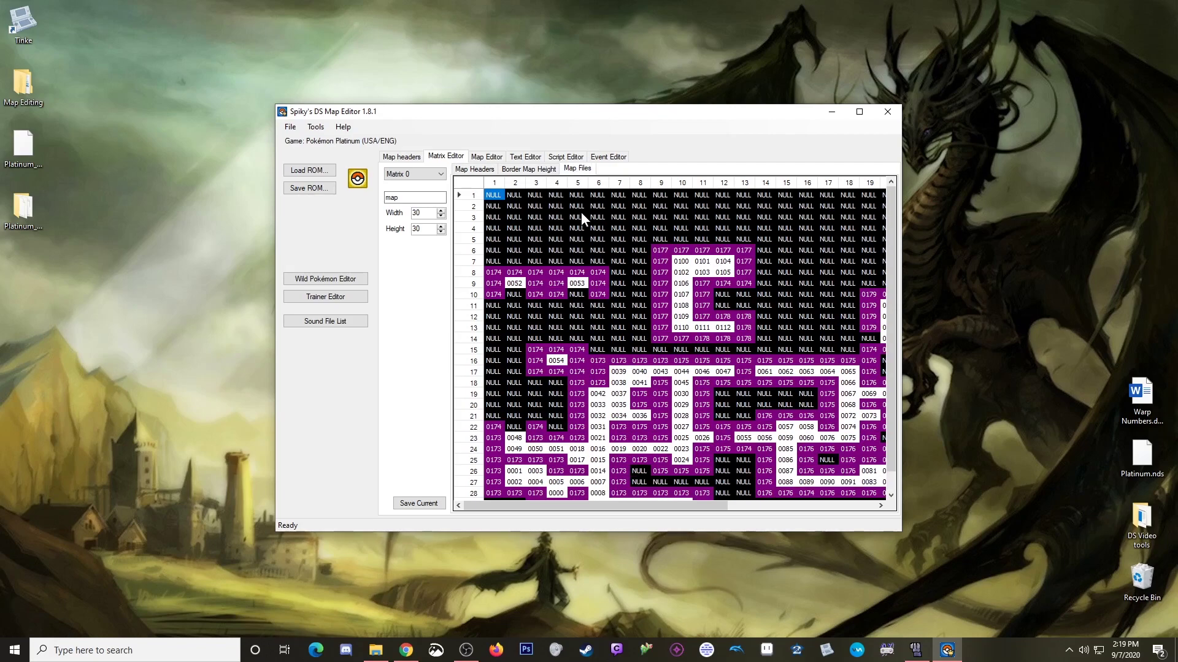
scroll(587, 282, down, 1)
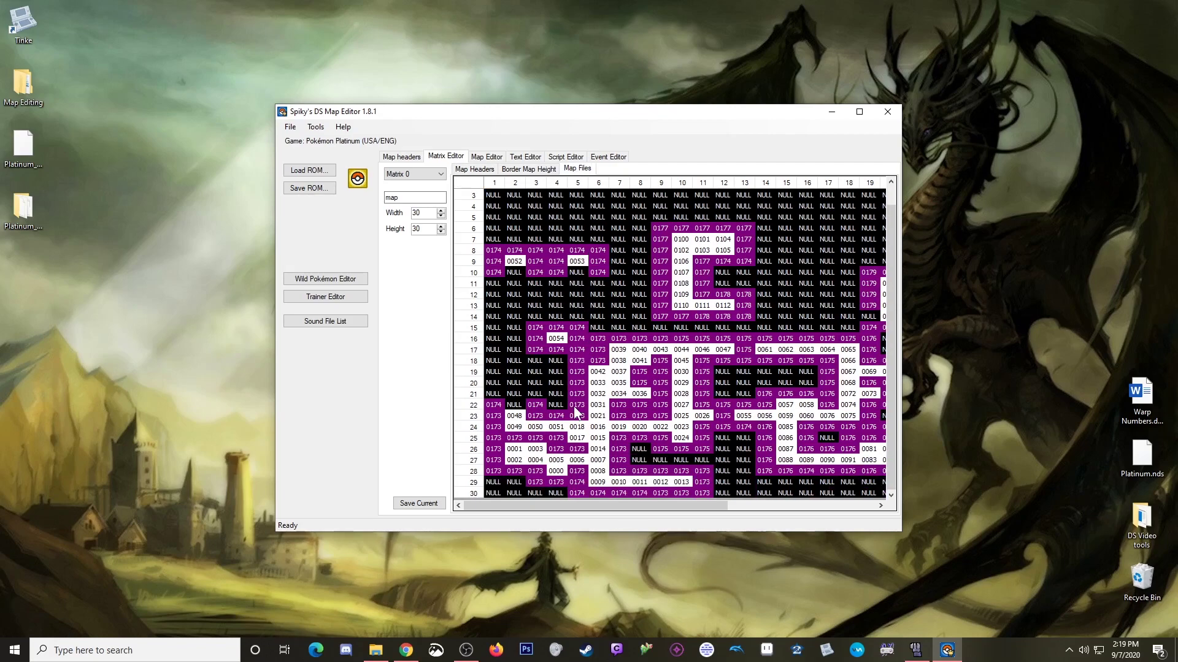
double_click(554, 473)
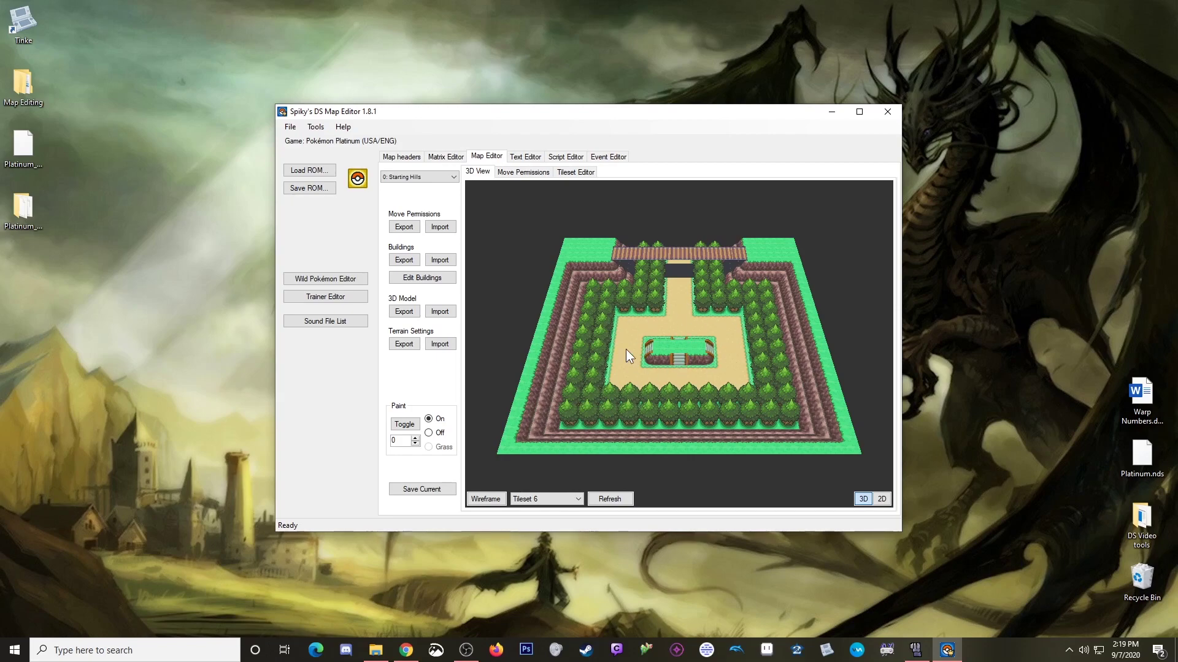
click(453, 157)
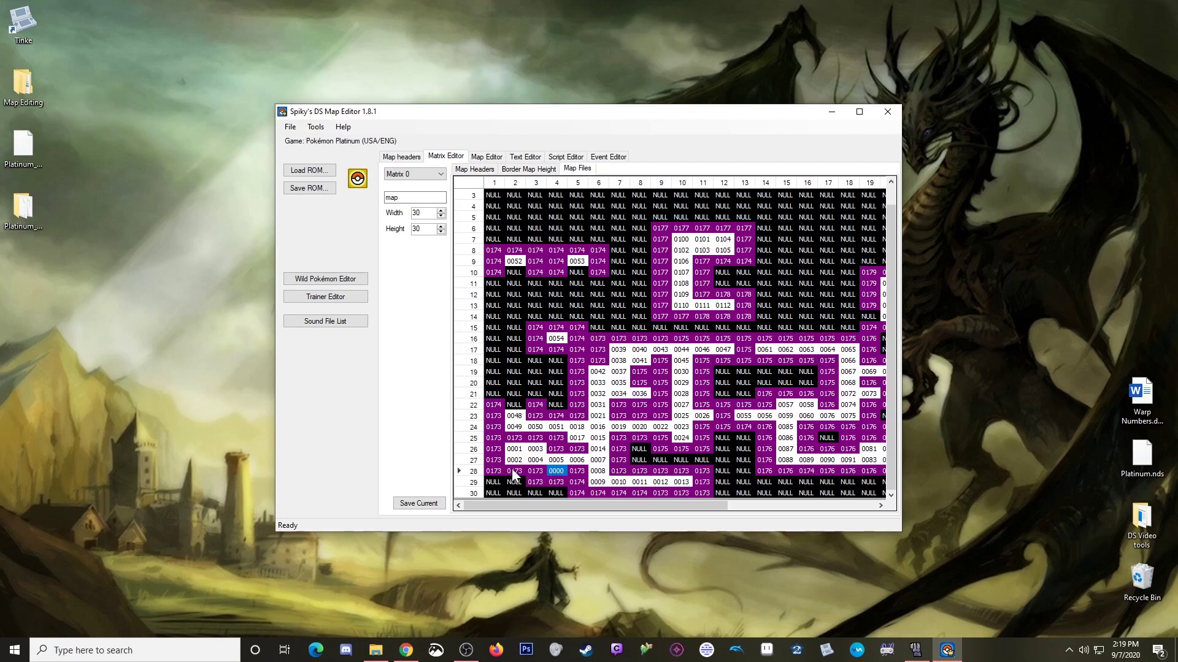
double_click(556, 464)
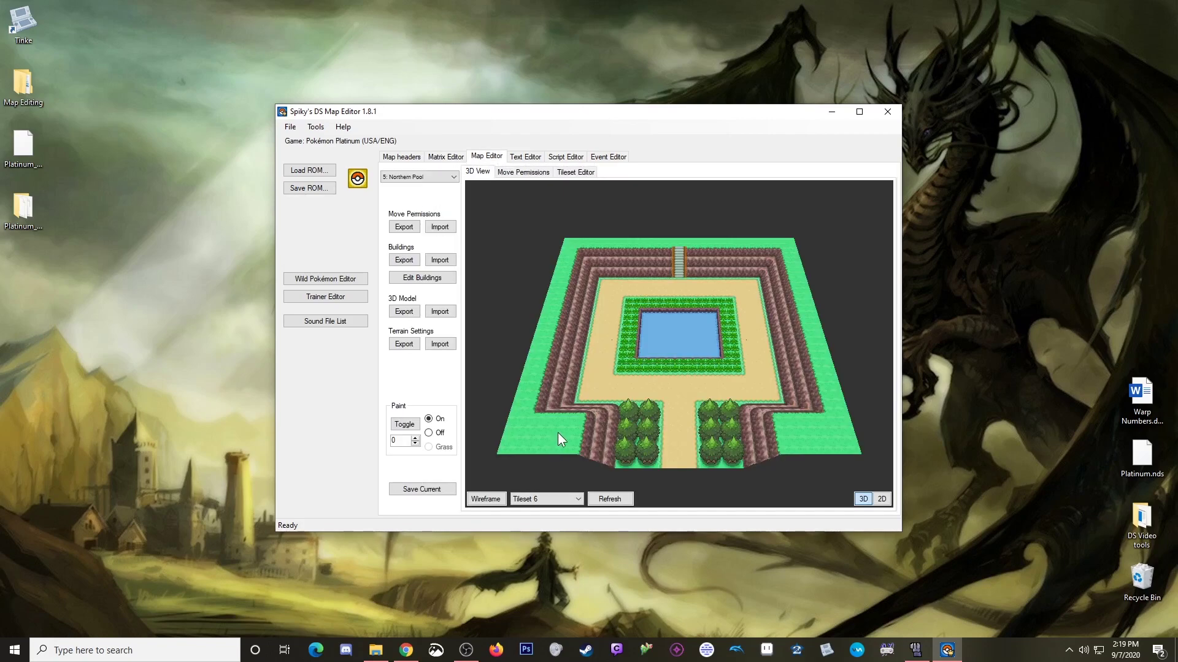
click(437, 157)
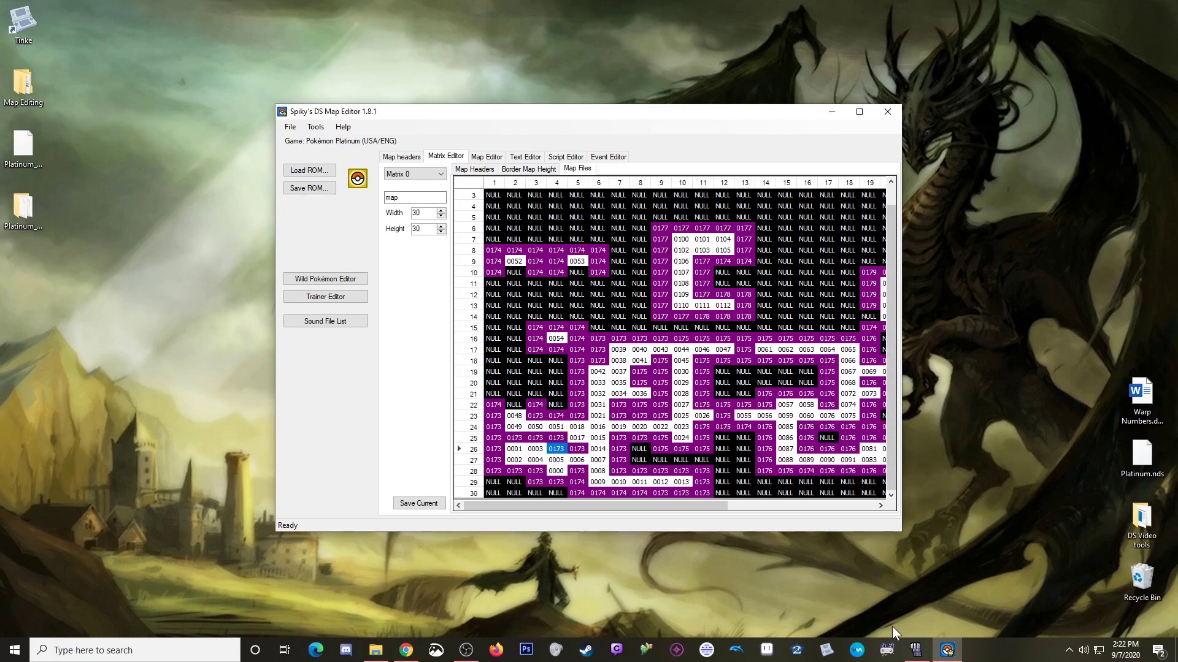
click(915, 649)
key(Up)
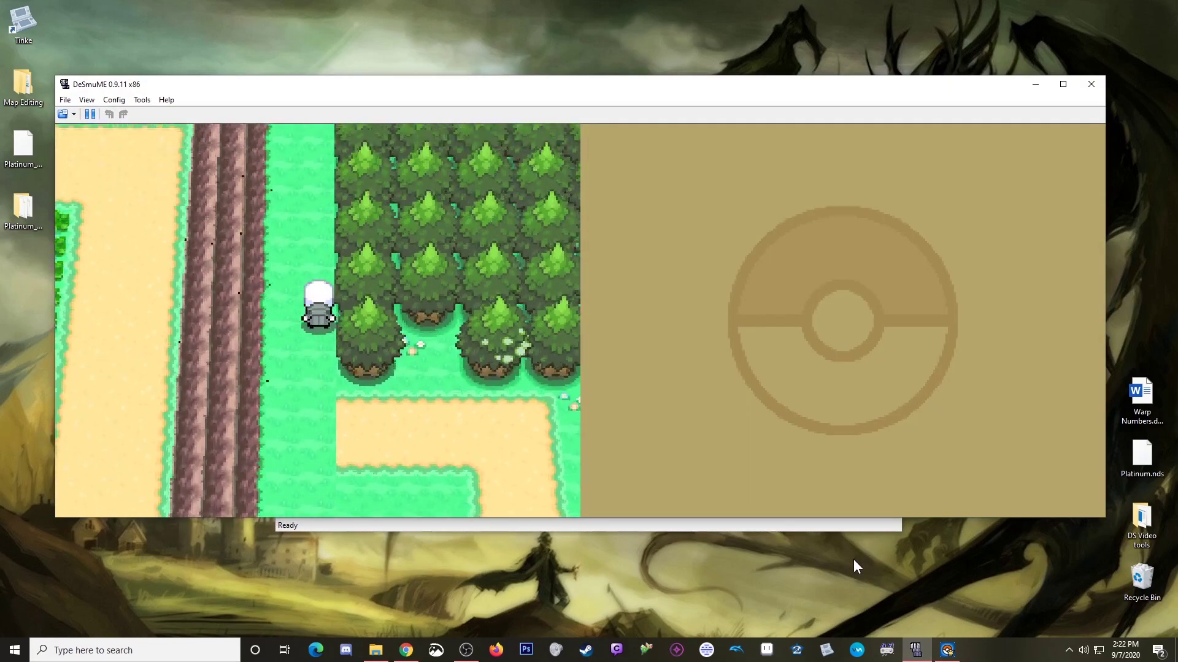
key(Right)
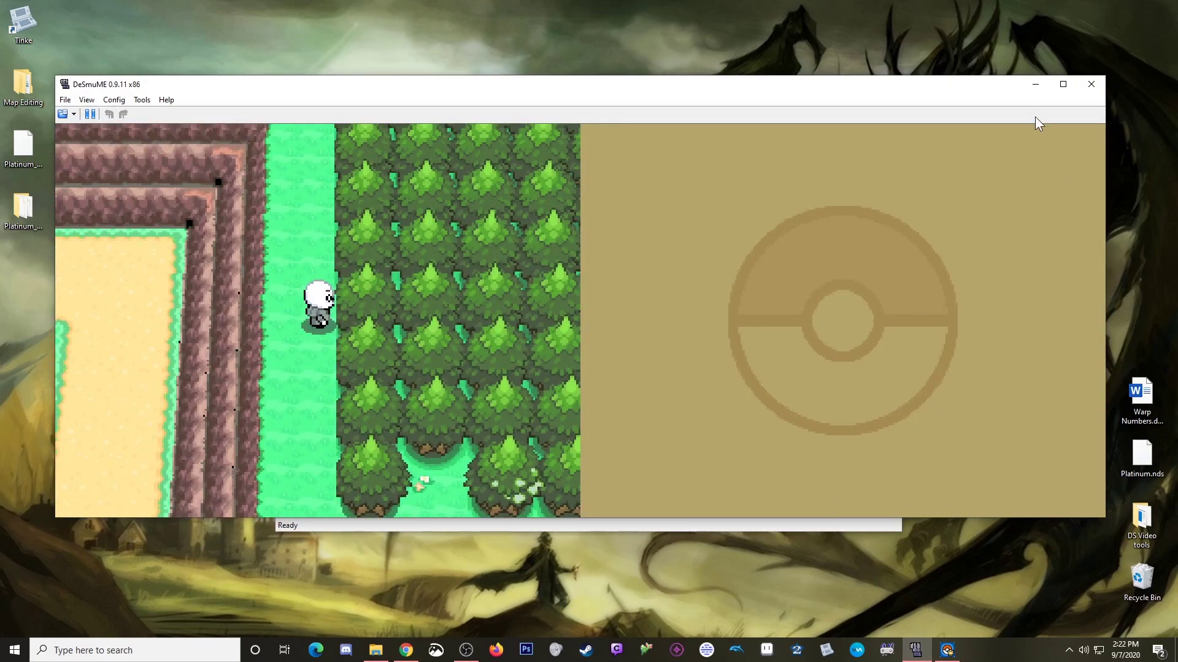
click(1032, 82)
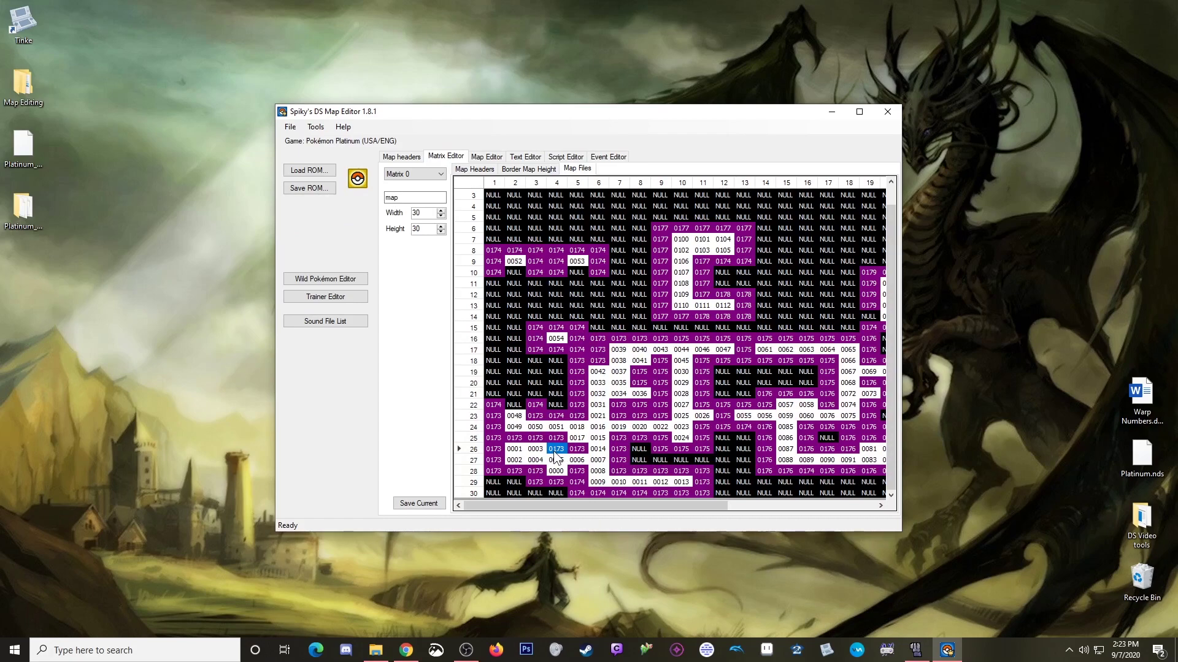
click(583, 482)
click(915, 650)
key(Down)
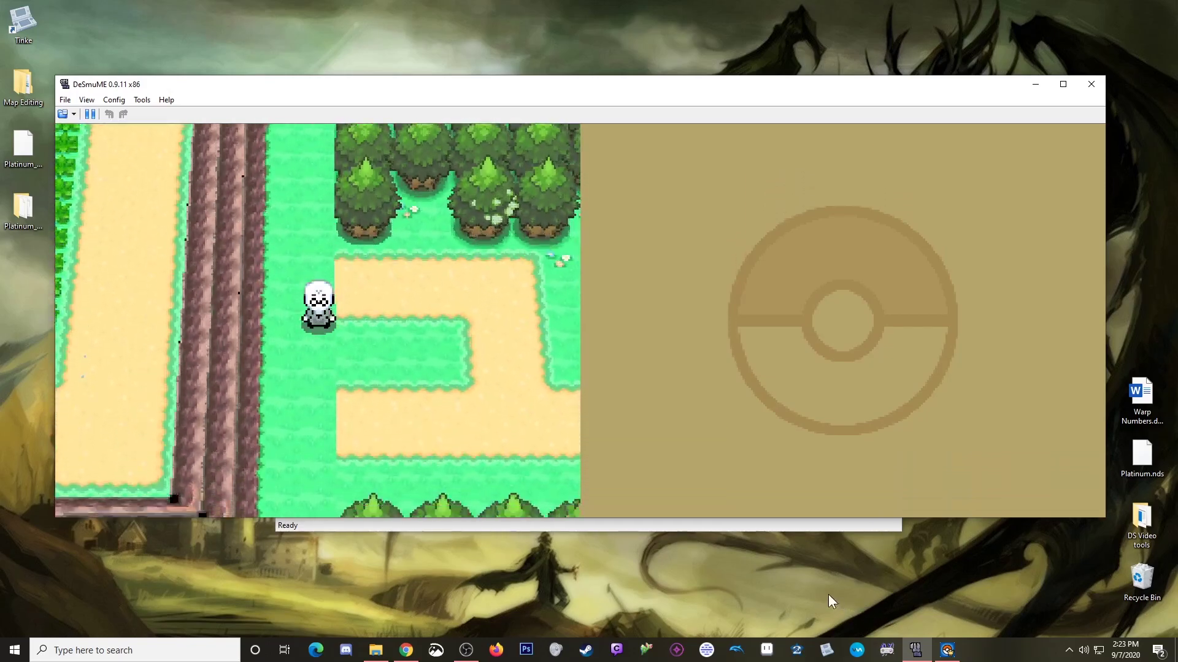
key(Down)
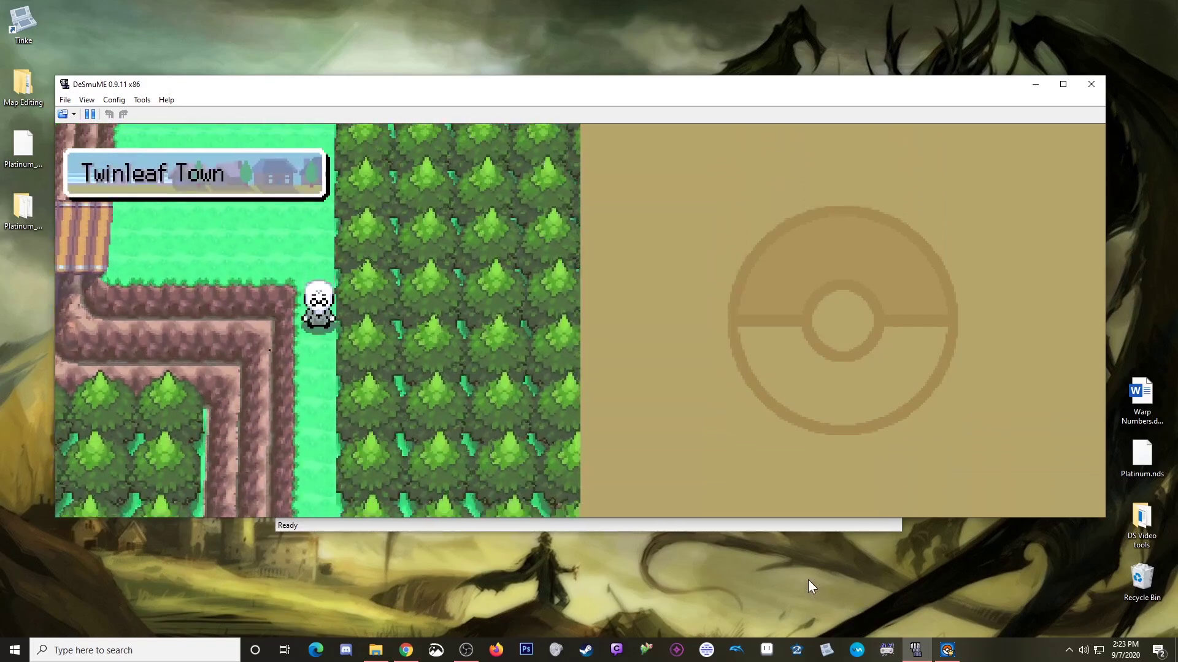
key(Down)
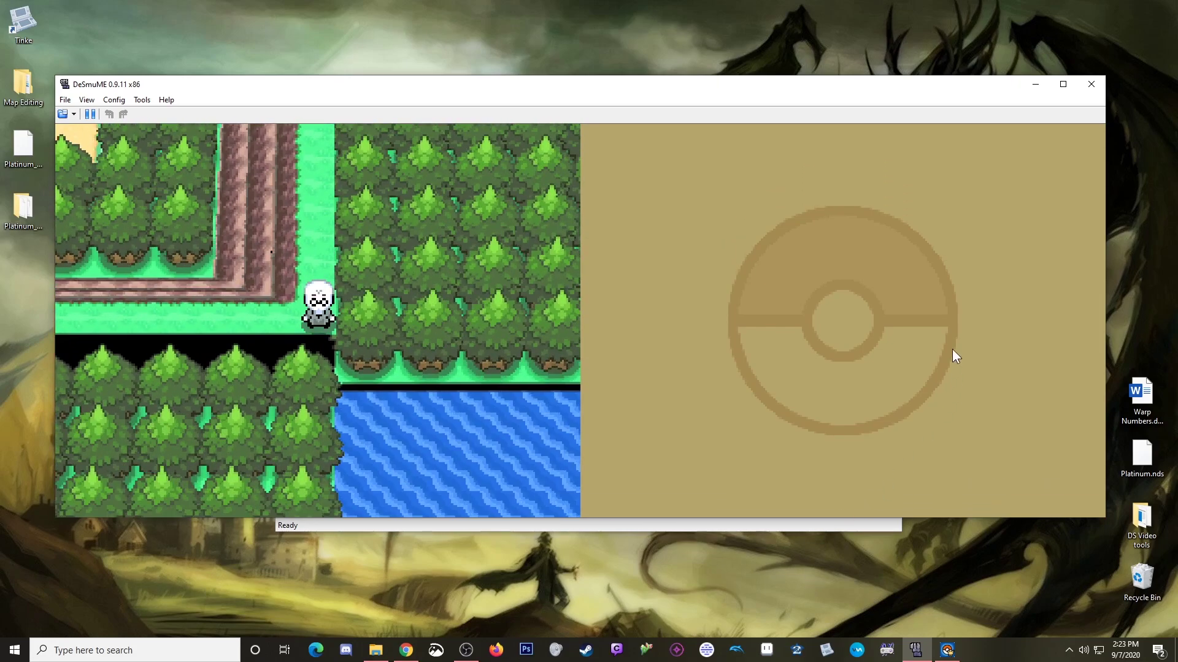
click(1033, 85)
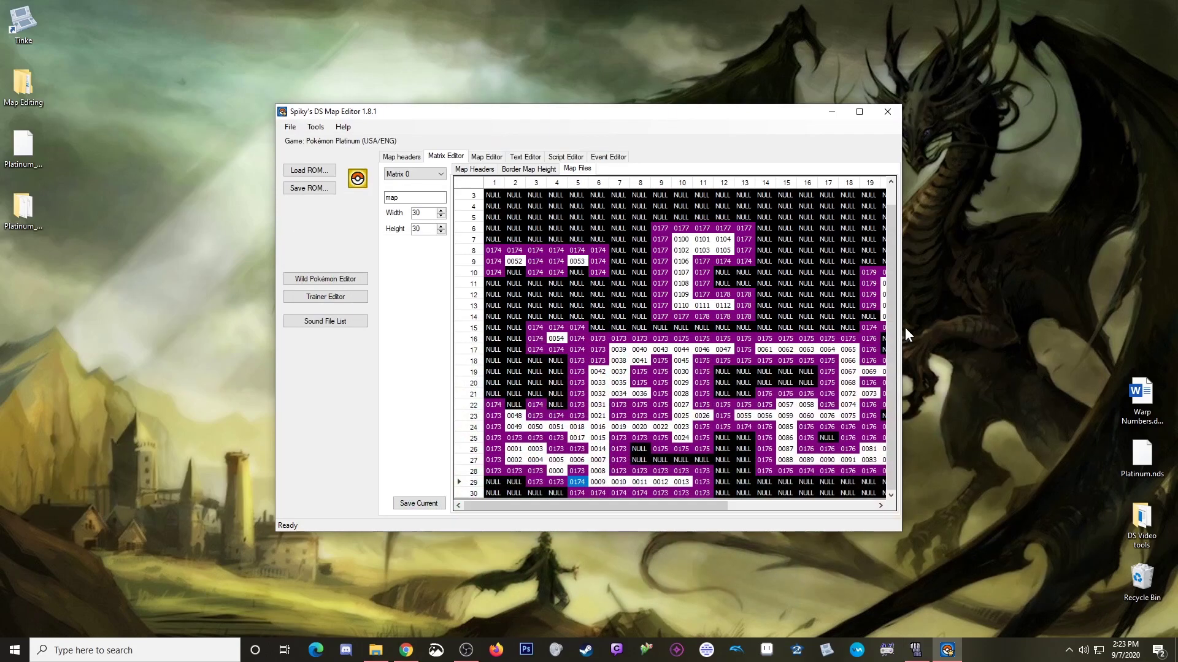
Enter map file 0004 at row 26, column 4
click(556, 449)
click(556, 451)
text(0004)
click(562, 460)
click(565, 450)
Set that cell's map header to 0334 and save the matrix
click(476, 170)
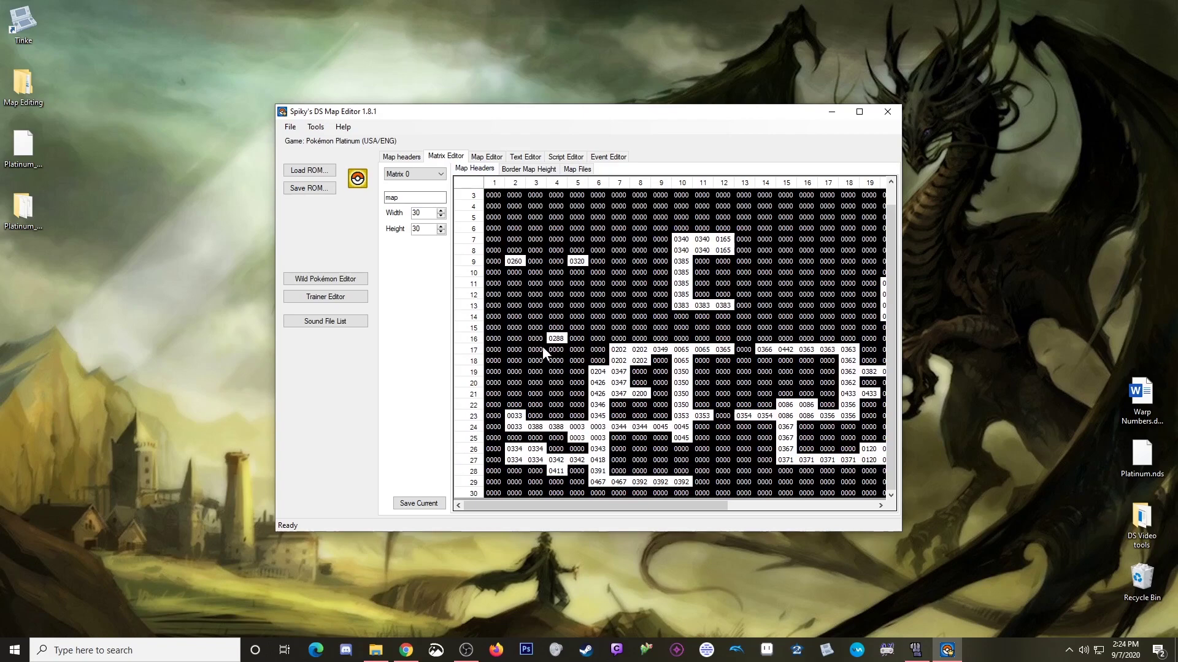
click(538, 461)
text(334)
click(556, 461)
click(577, 169)
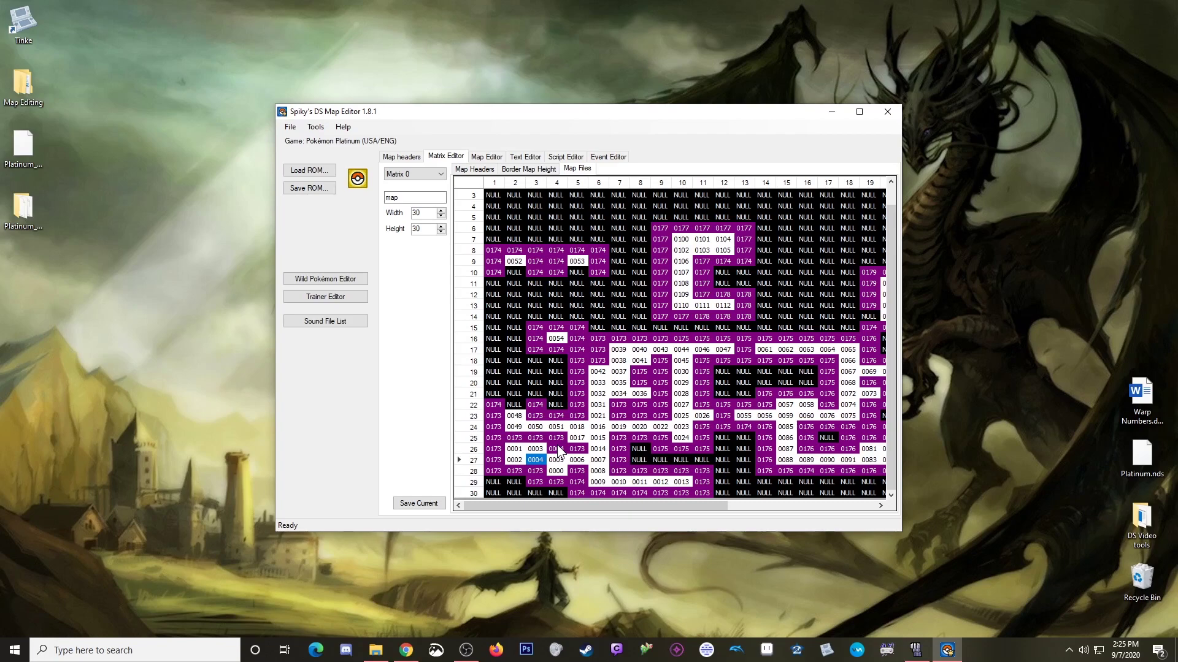
click(419, 504)
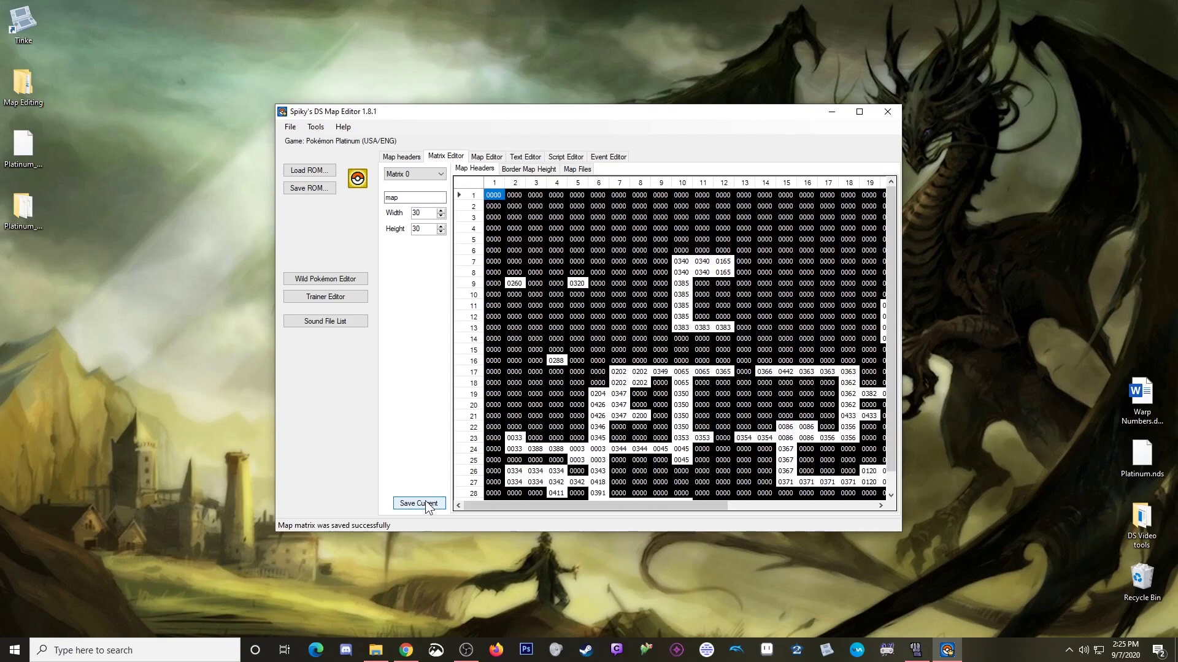
Check the map file cells in rows 26–28 around columns 3 and 4
click(558, 472)
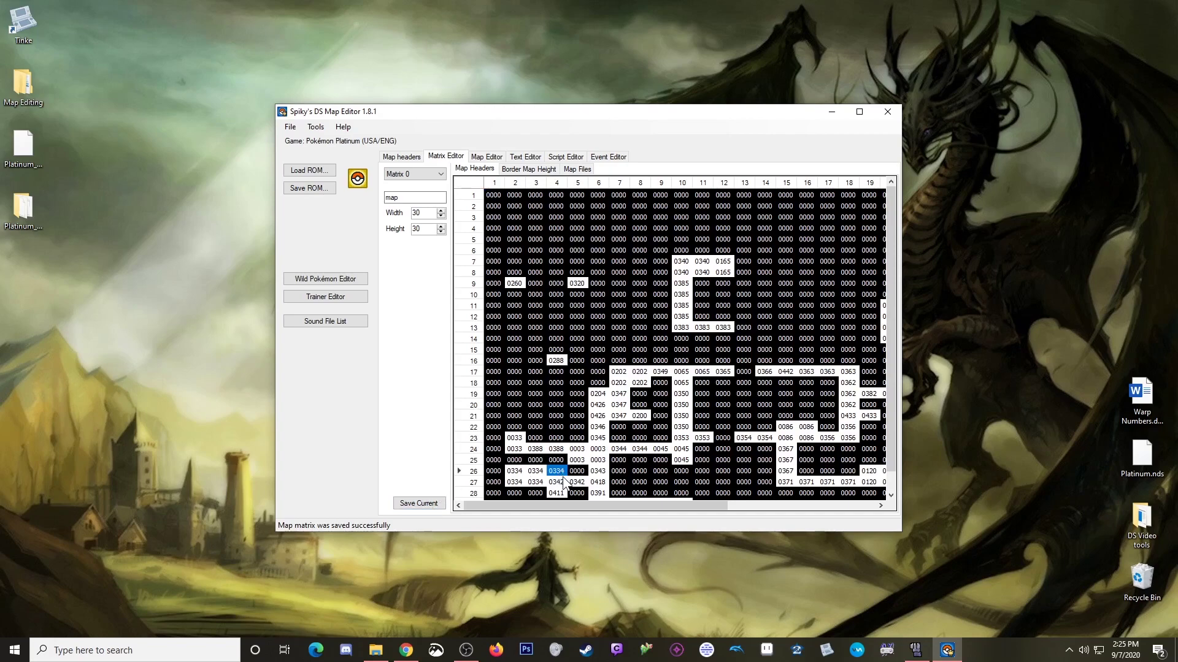
click(576, 170)
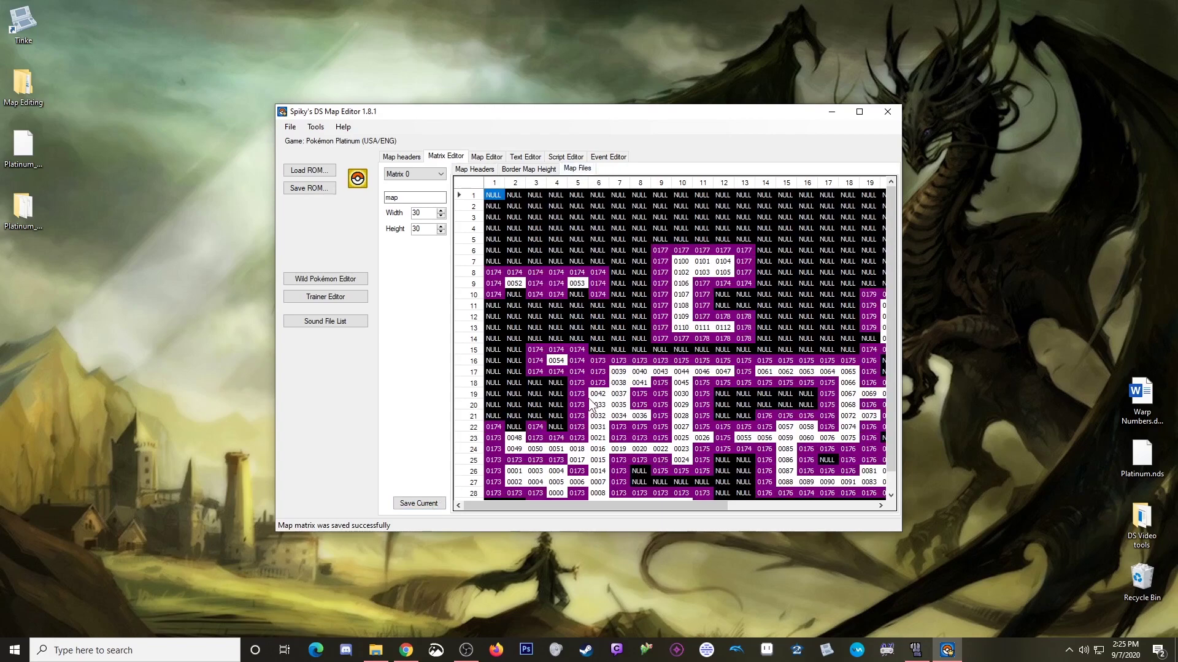
click(561, 483)
click(565, 494)
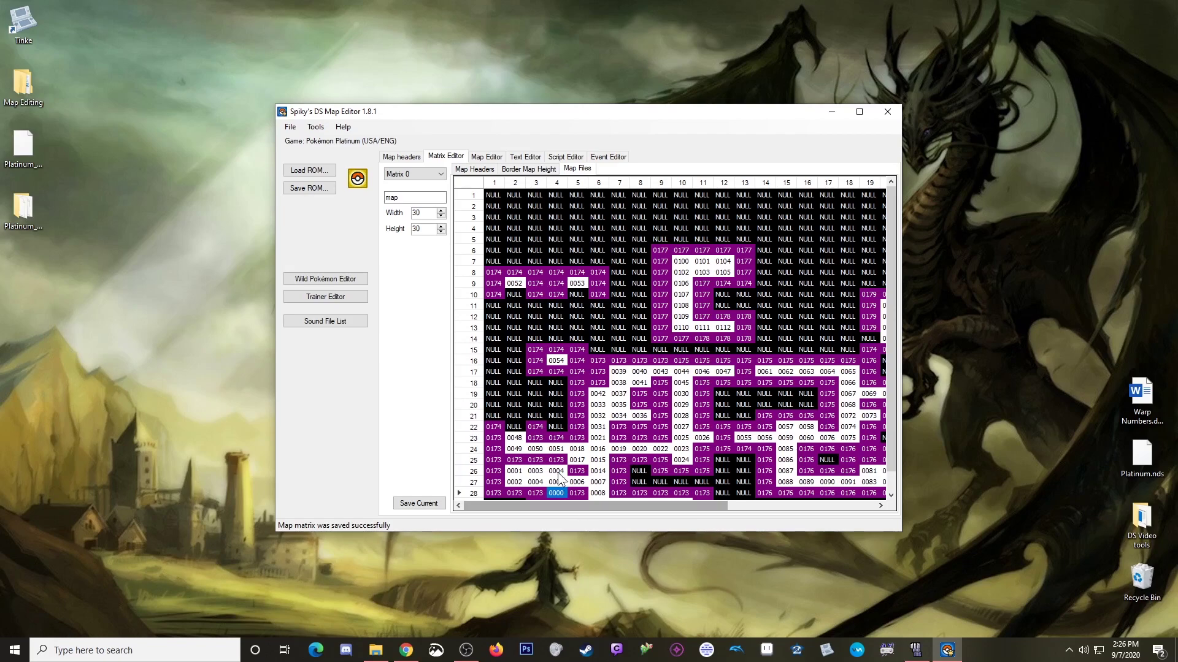
click(558, 472)
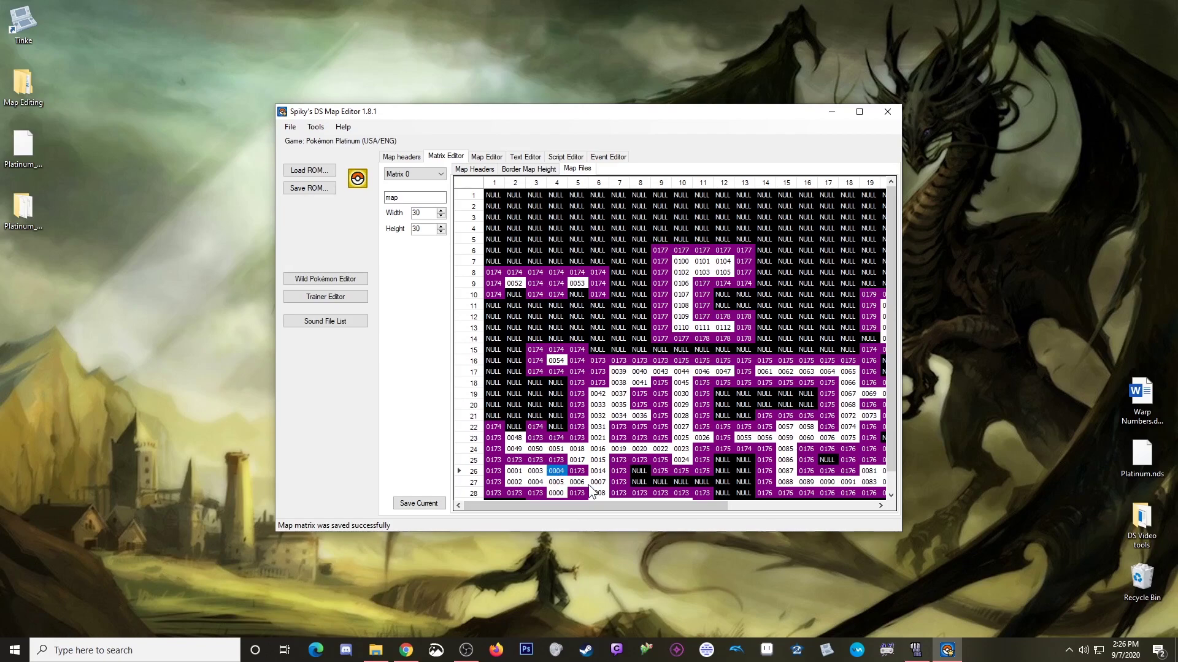
click(560, 484)
click(539, 483)
click(556, 473)
click(542, 486)
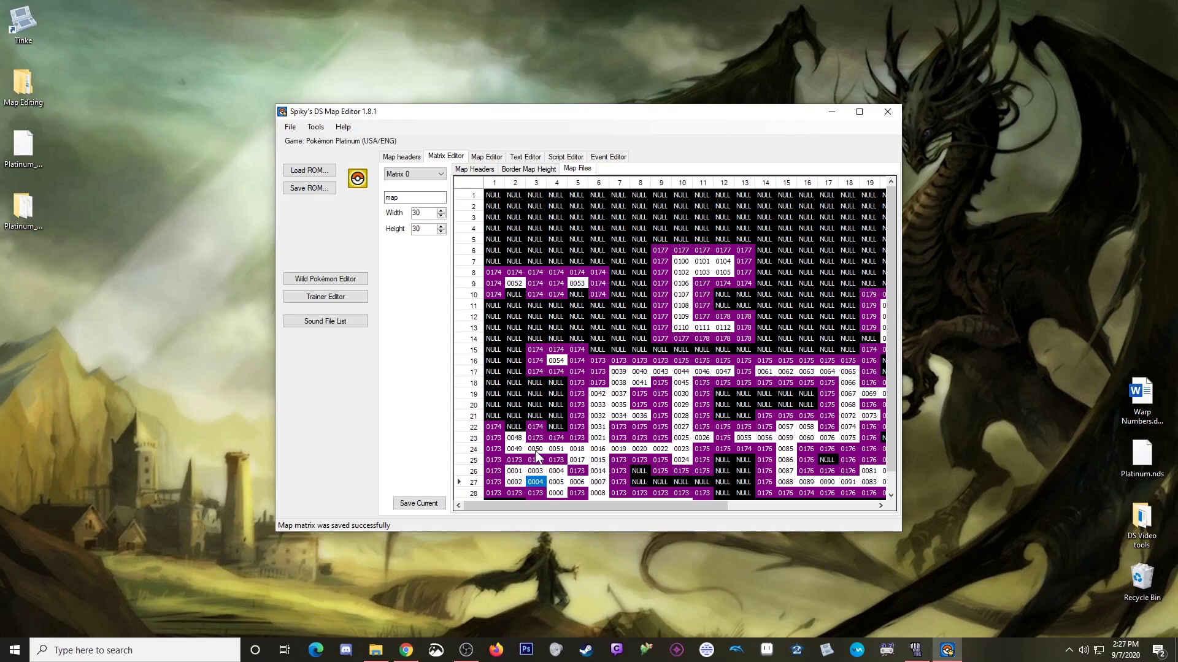
Inspect cells in rows 24–29, columns 3–5, and enter 4 at row 27, column 3
click(537, 453)
click(536, 483)
scroll(579, 464, down, 1)
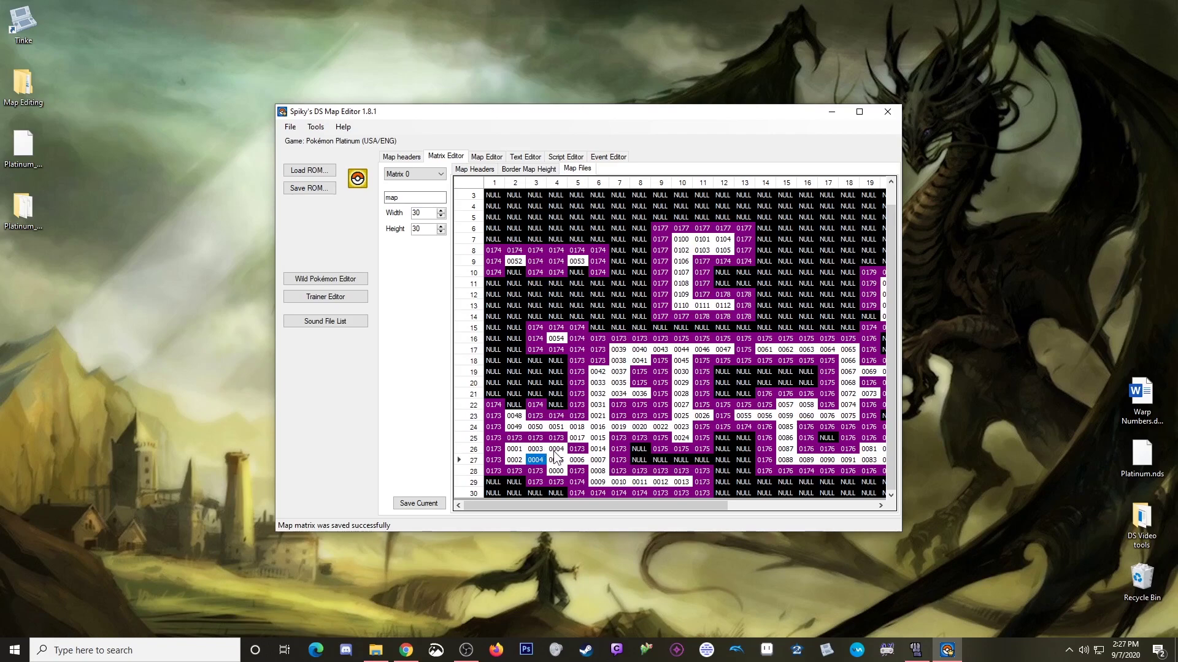
click(554, 450)
click(560, 471)
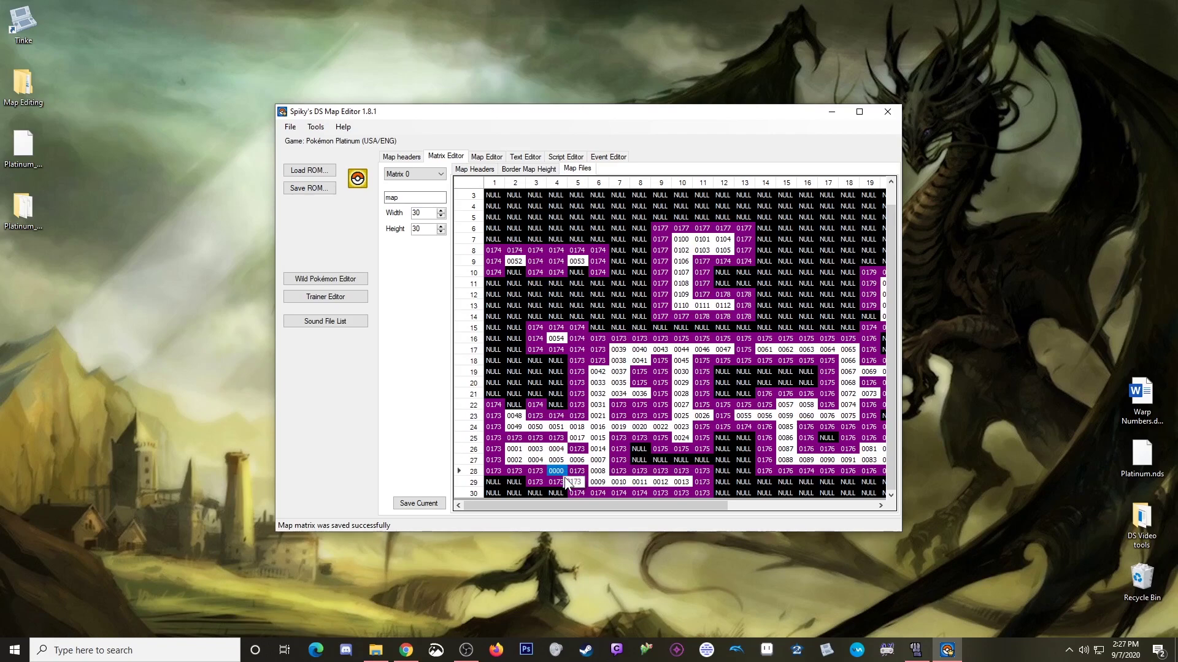
click(578, 439)
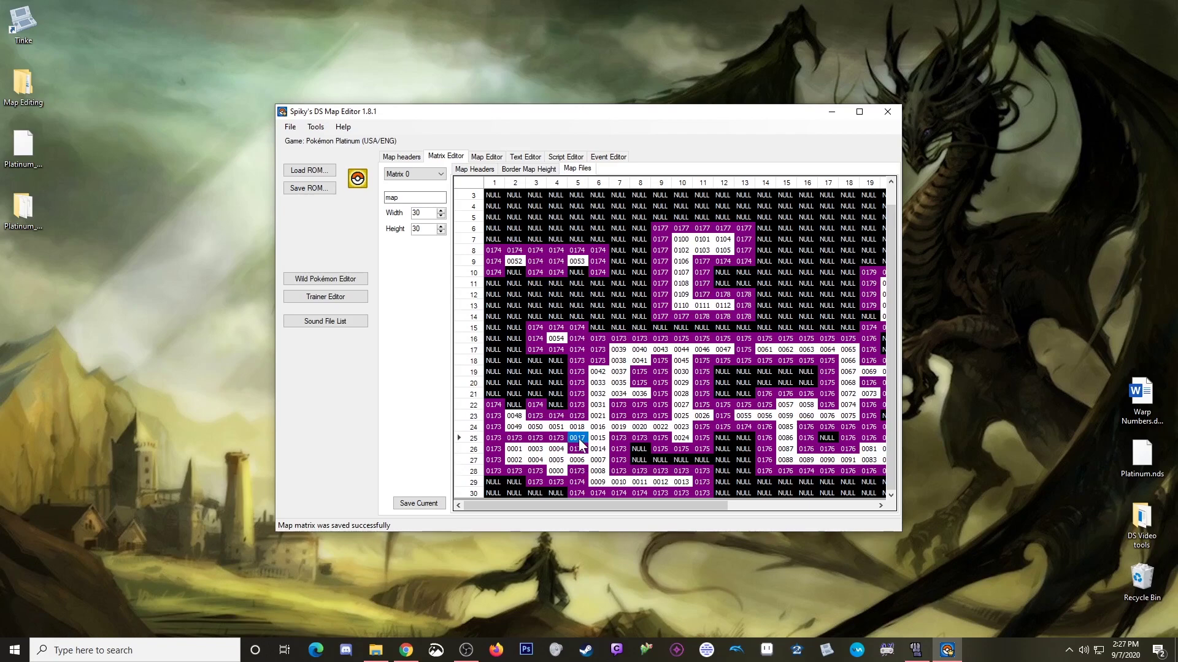
click(536, 448)
click(535, 460)
click(579, 482)
click(577, 460)
click(536, 460)
text(4)
click(577, 460)
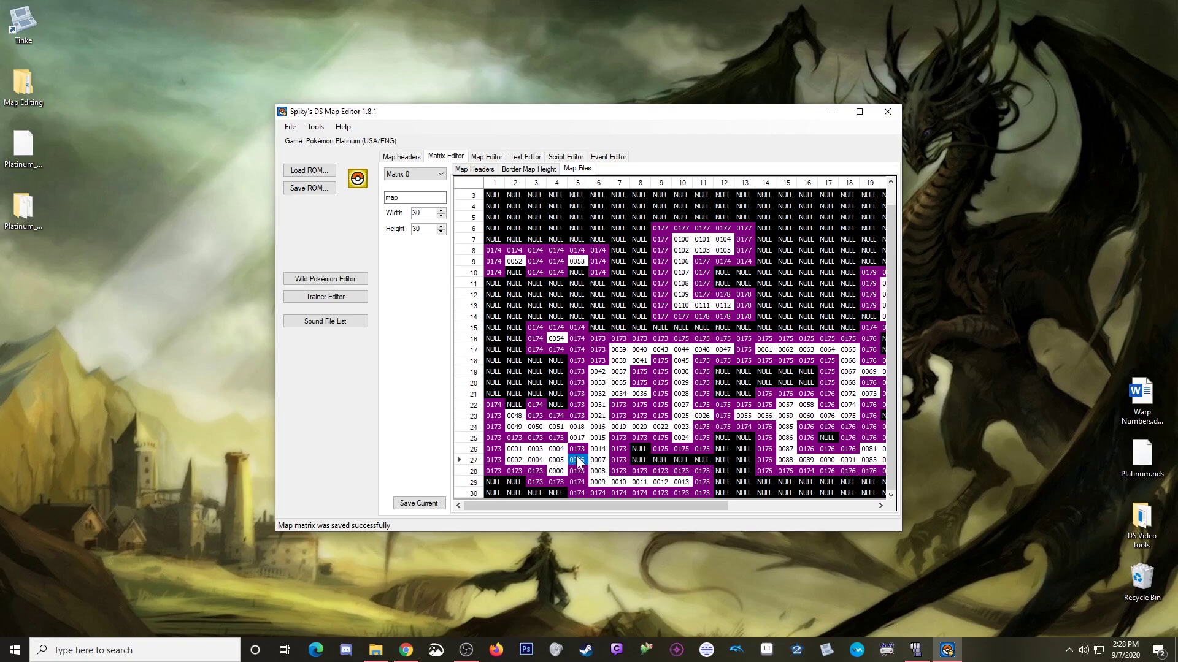
Enter map files 0006, 0017 and 0003 in column 1 rows 20, 19 and 18
click(494, 382)
text(0006)
click(584, 437)
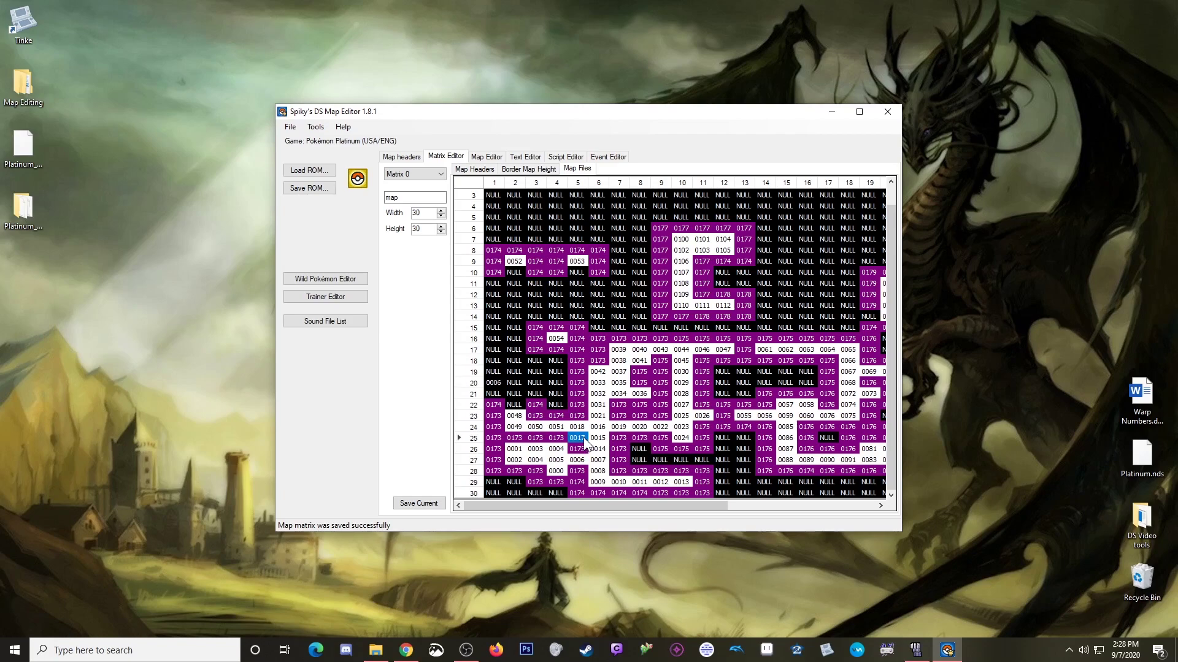
click(495, 368)
text(0017)
text(0003)
click(497, 351)
click(534, 461)
click(556, 449)
click(474, 168)
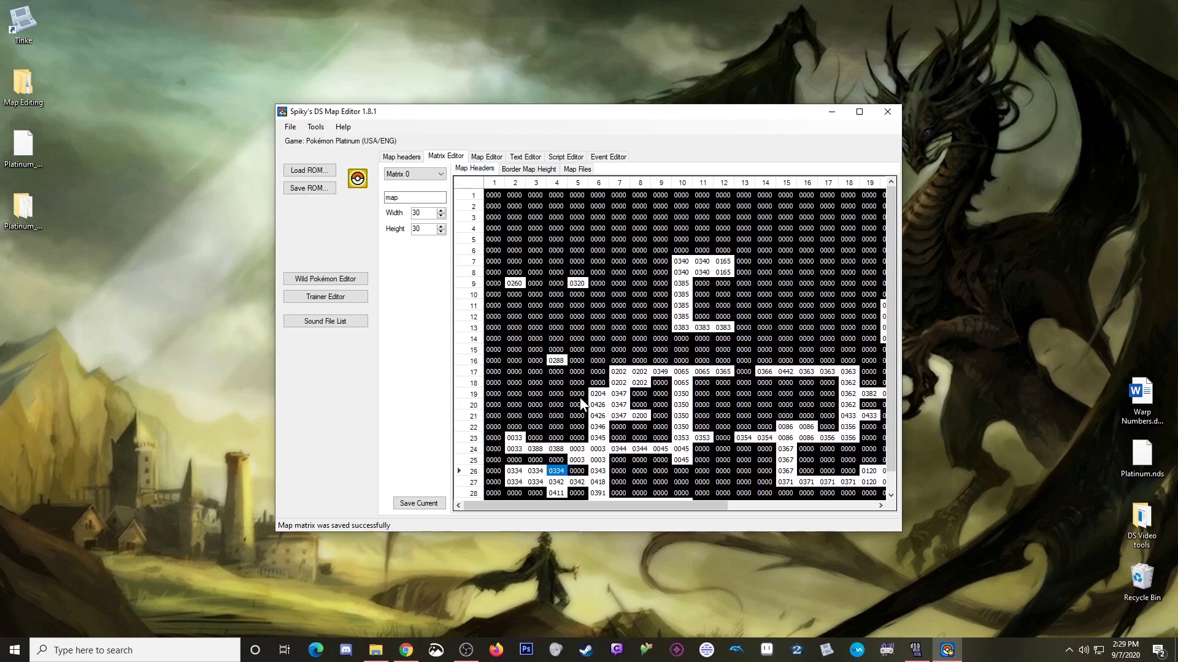
Type header values 0342 and 0003 into column 1, starting at row 20
click(577, 169)
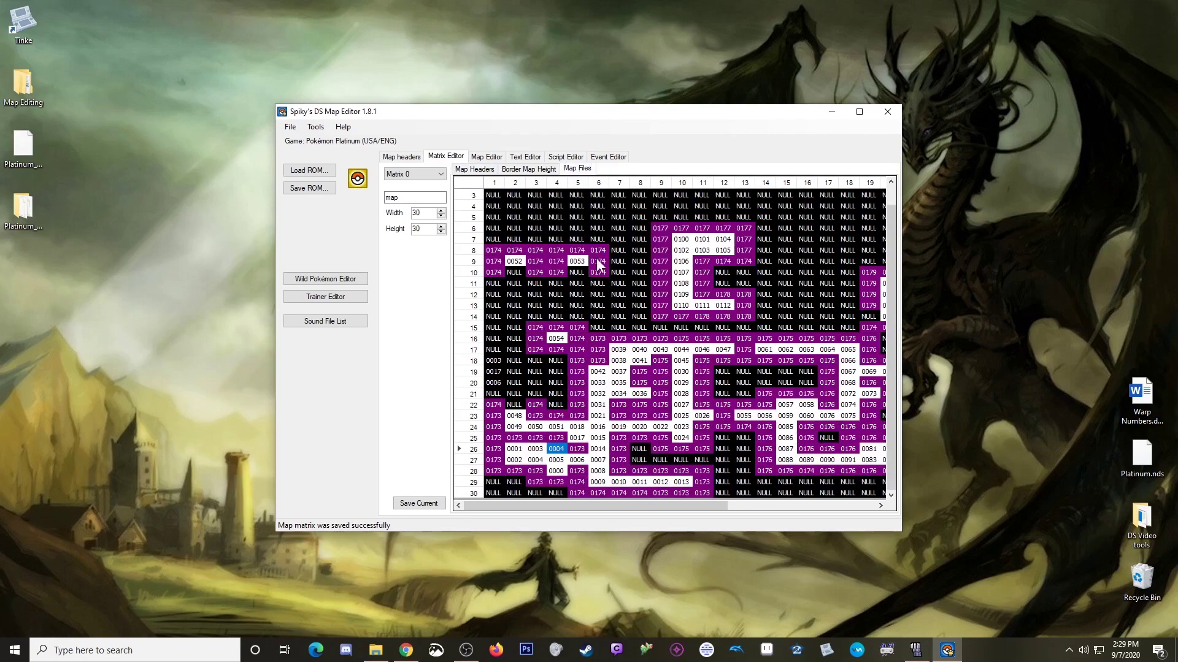
click(489, 382)
click(480, 169)
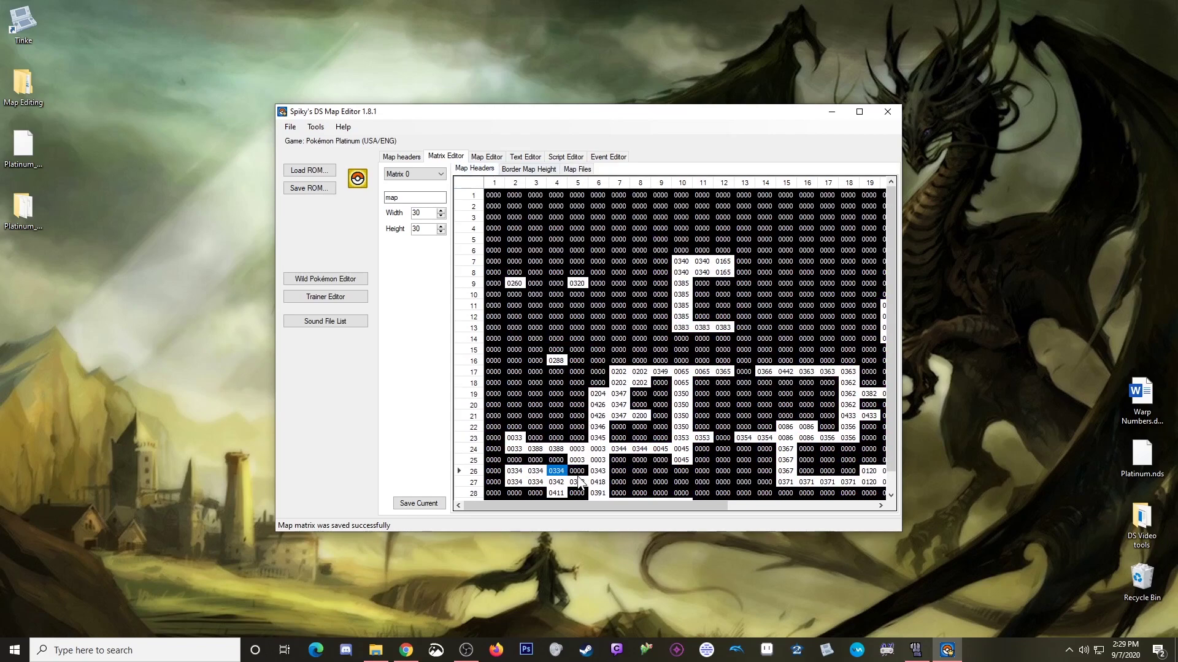
click(576, 482)
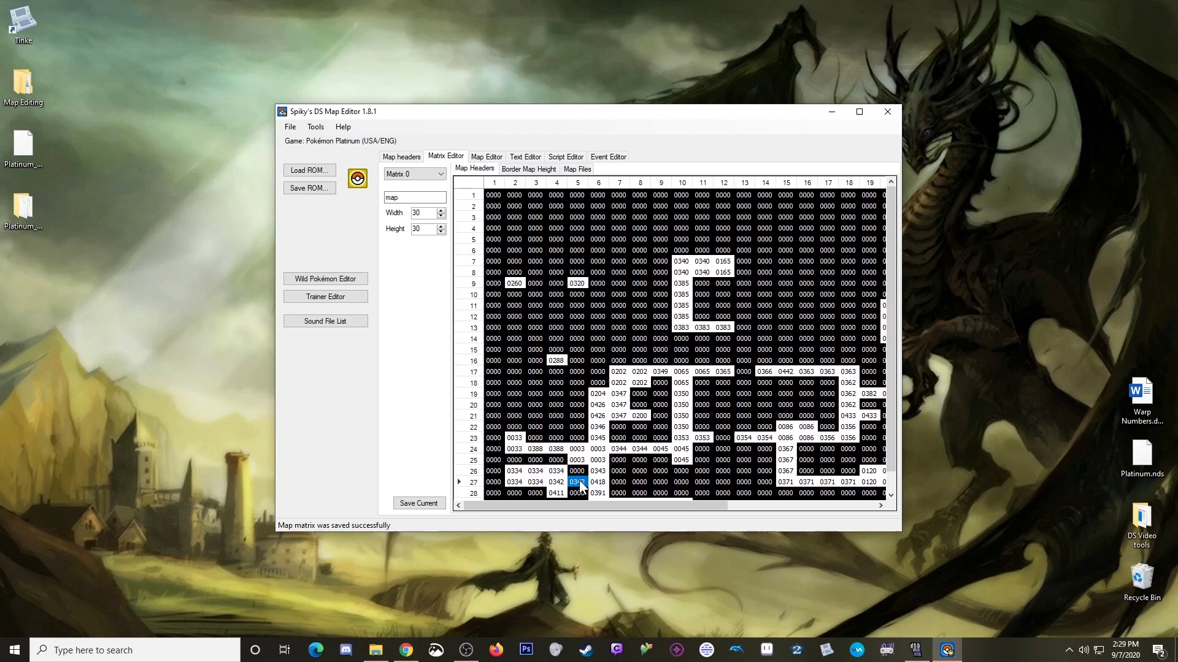
click(491, 407)
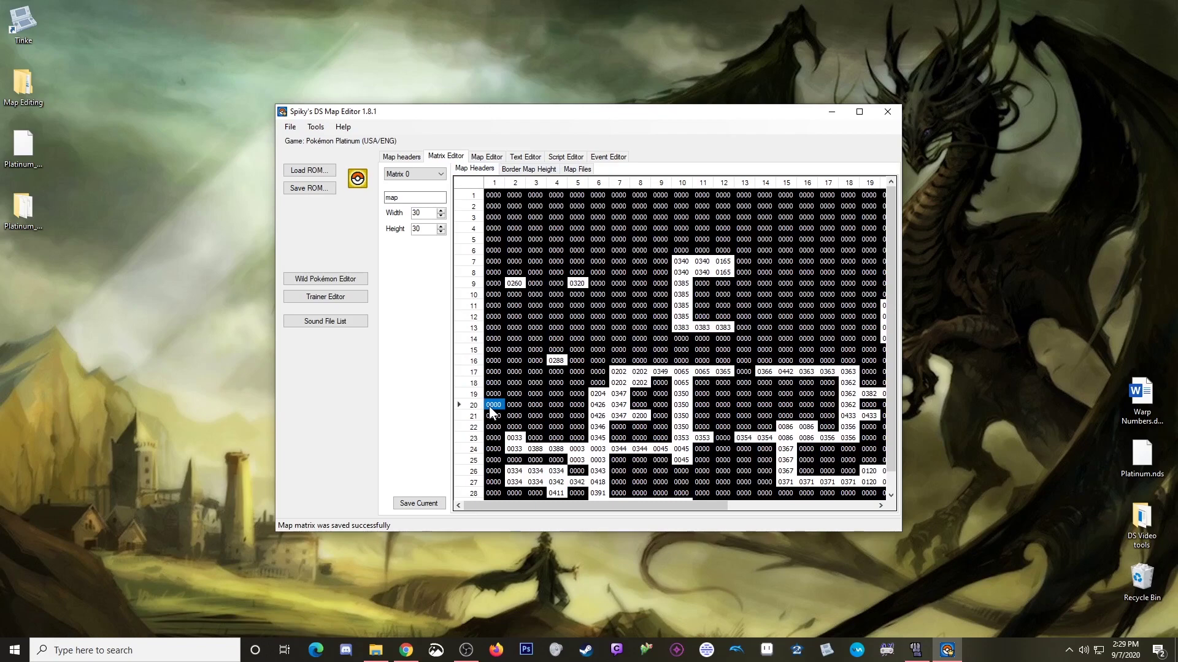
text(0342)
text(0003)
click(577, 460)
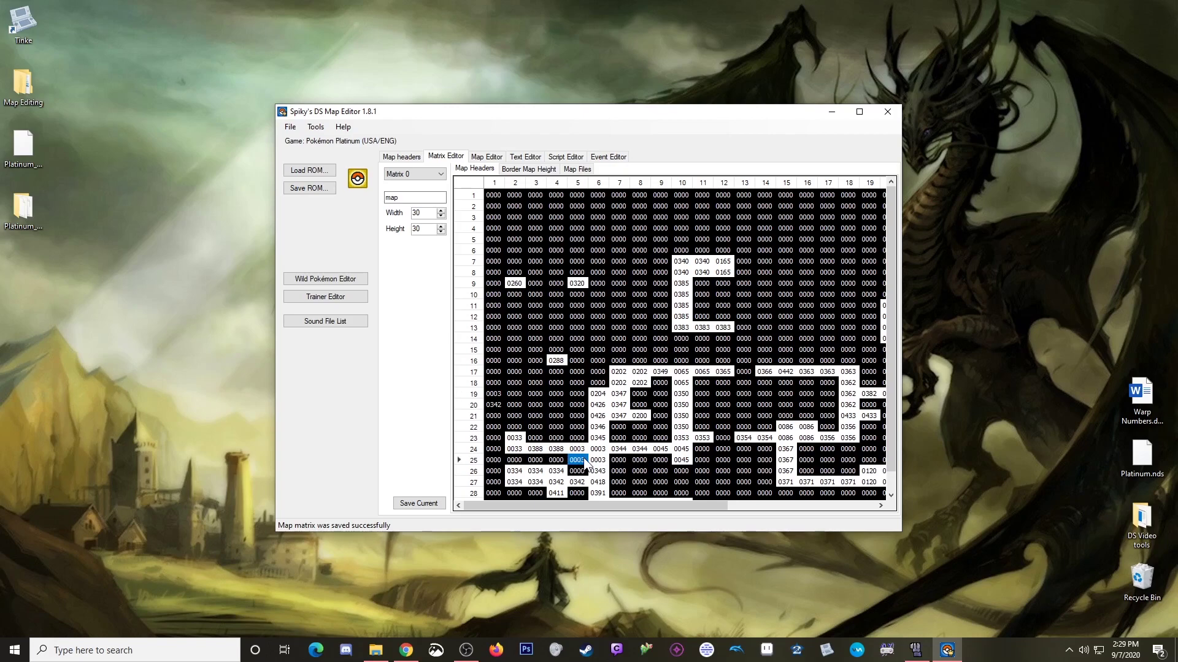
Set the row 18, column 1 header to 0334 and save the matrix
click(535, 471)
click(576, 169)
click(498, 363)
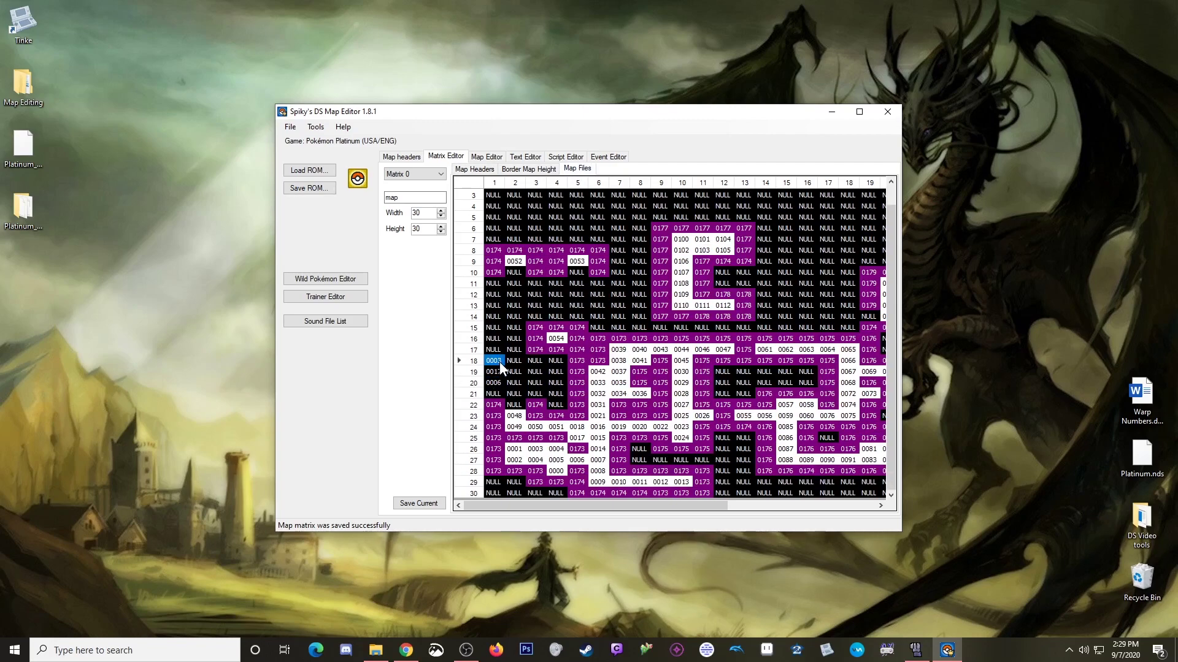
click(476, 171)
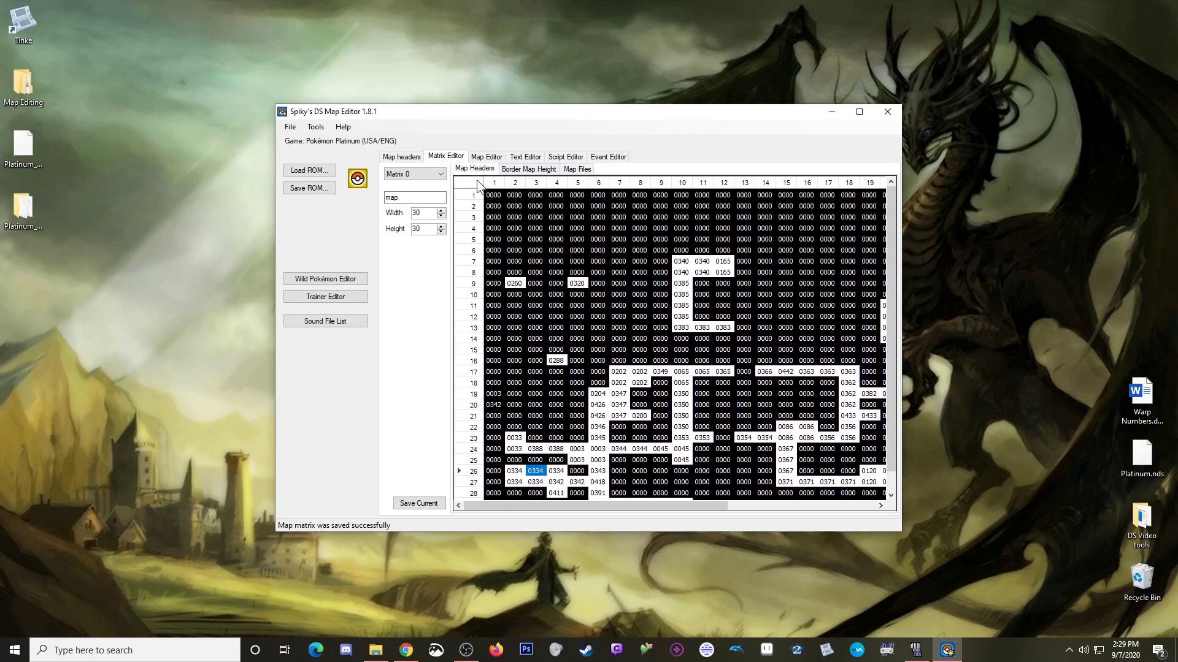
click(498, 382)
text(0334)
click(514, 381)
click(428, 504)
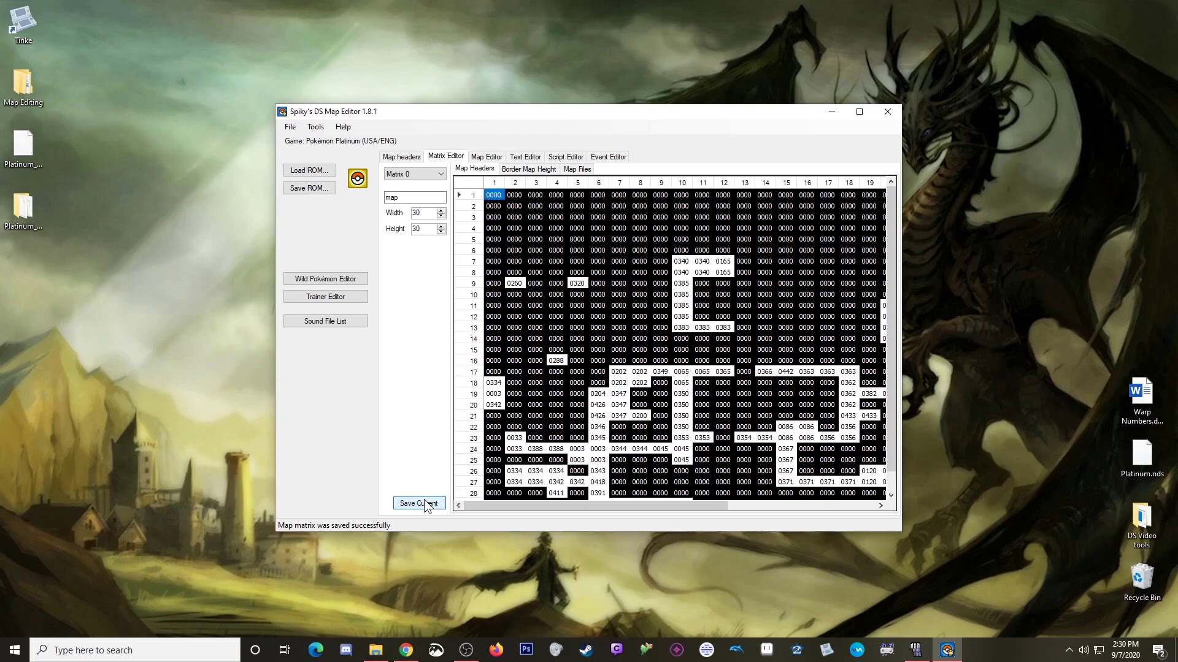
Enter map file 0173 at r27c5, r25c5, r26c3, r27c3 and r29c5
click(583, 169)
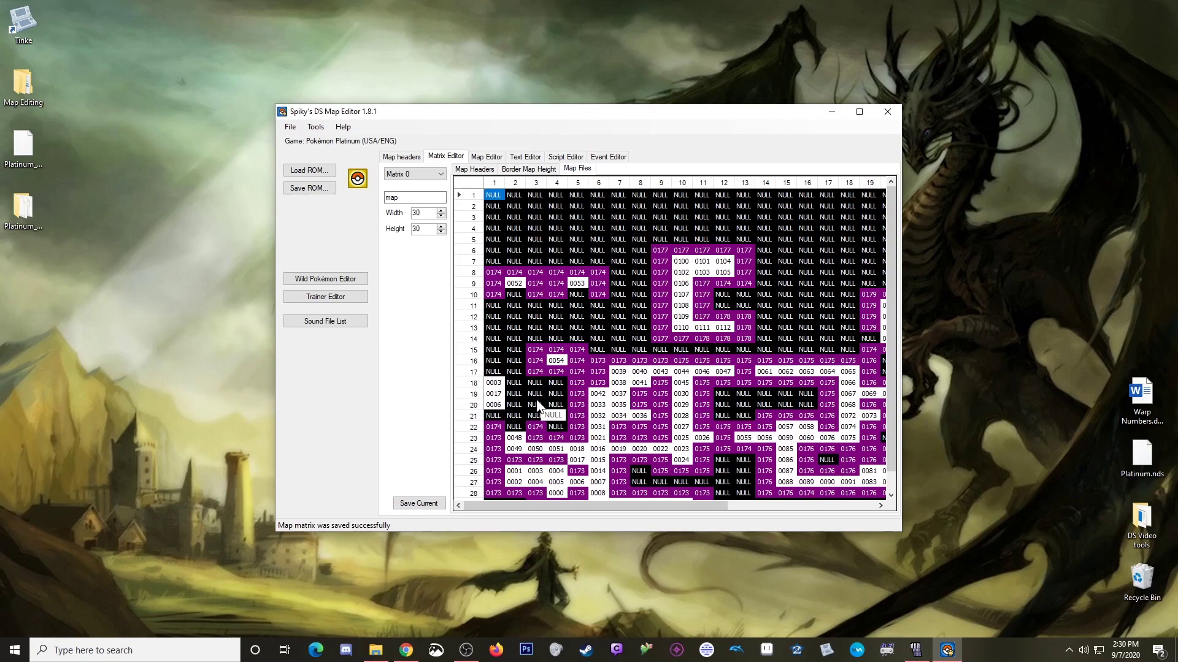
click(580, 483)
text(0173)
click(578, 460)
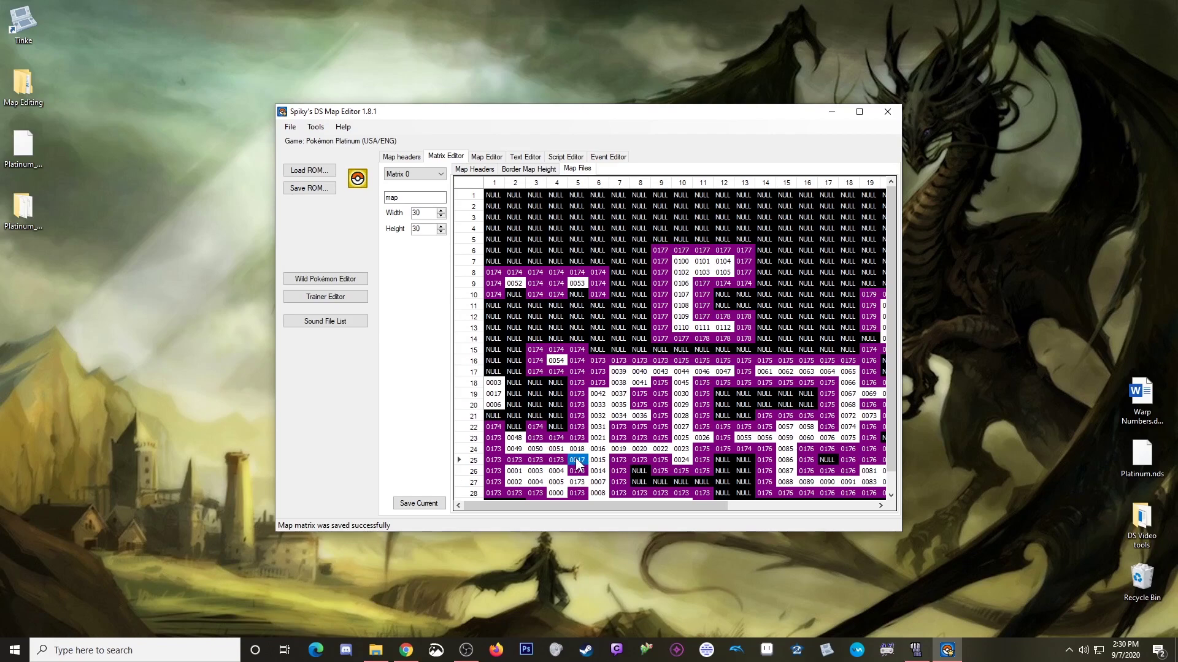
text(0173)
click(531, 472)
text(0173)
click(533, 482)
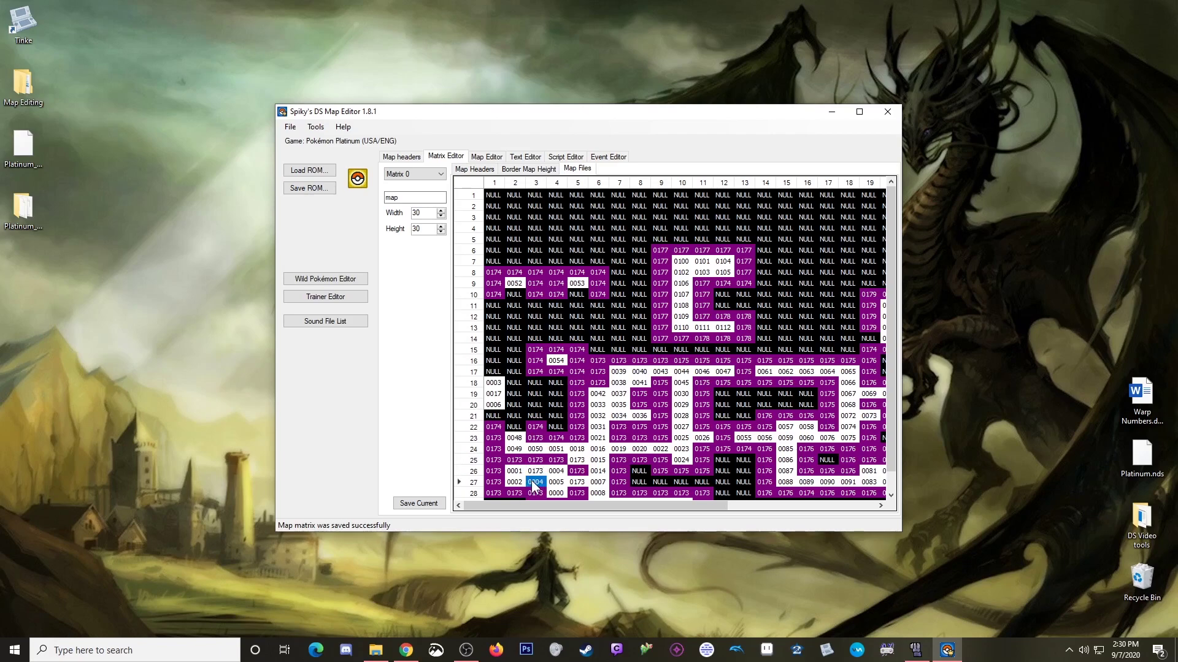
text(0173)
scroll(556, 472, down, 1)
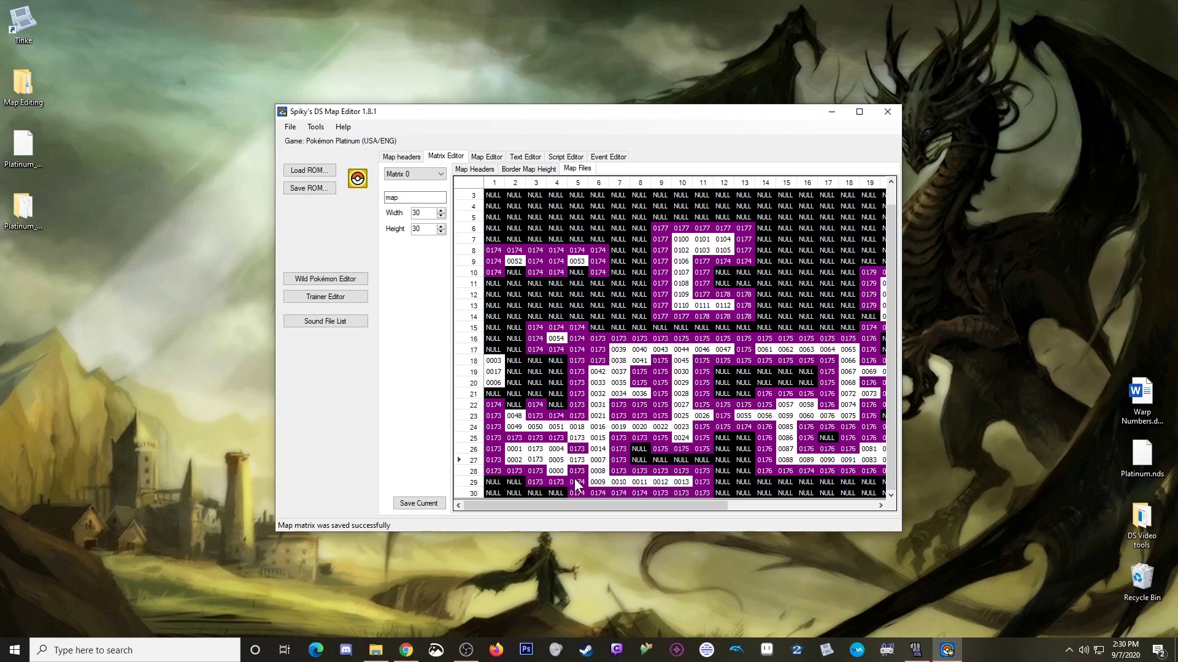
click(577, 483)
text(0173)
click(577, 460)
click(476, 170)
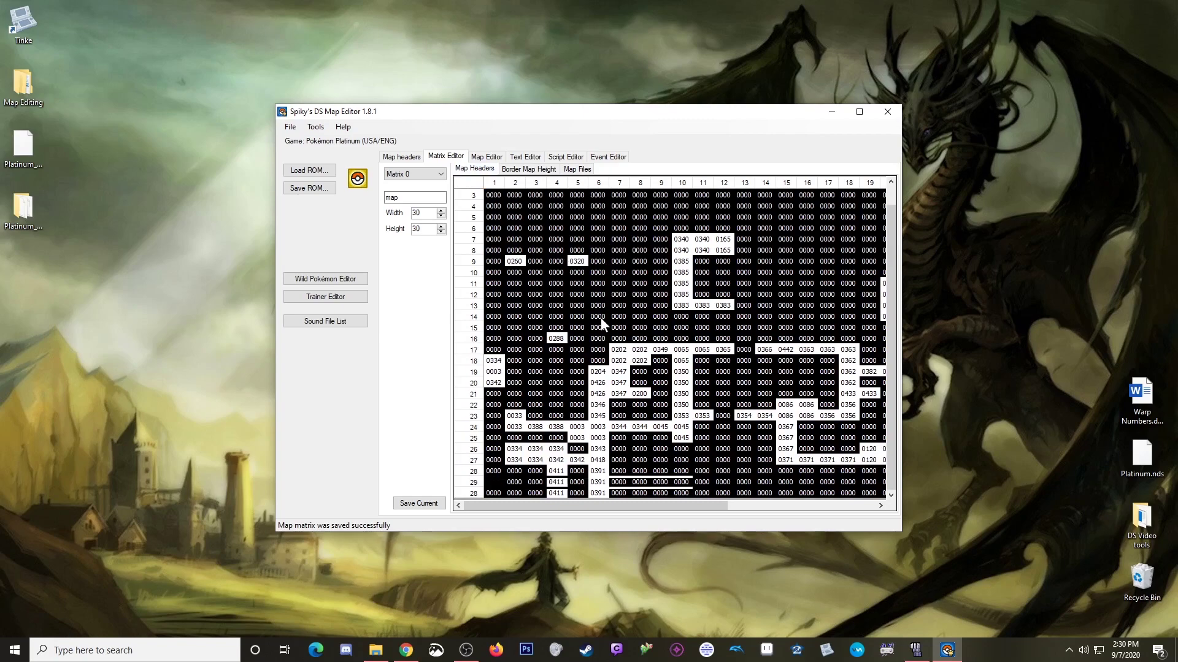
Set the headers at r27c5, r25c5, r26c3 and r27c3 to 0000 and save the matrix
click(575, 461)
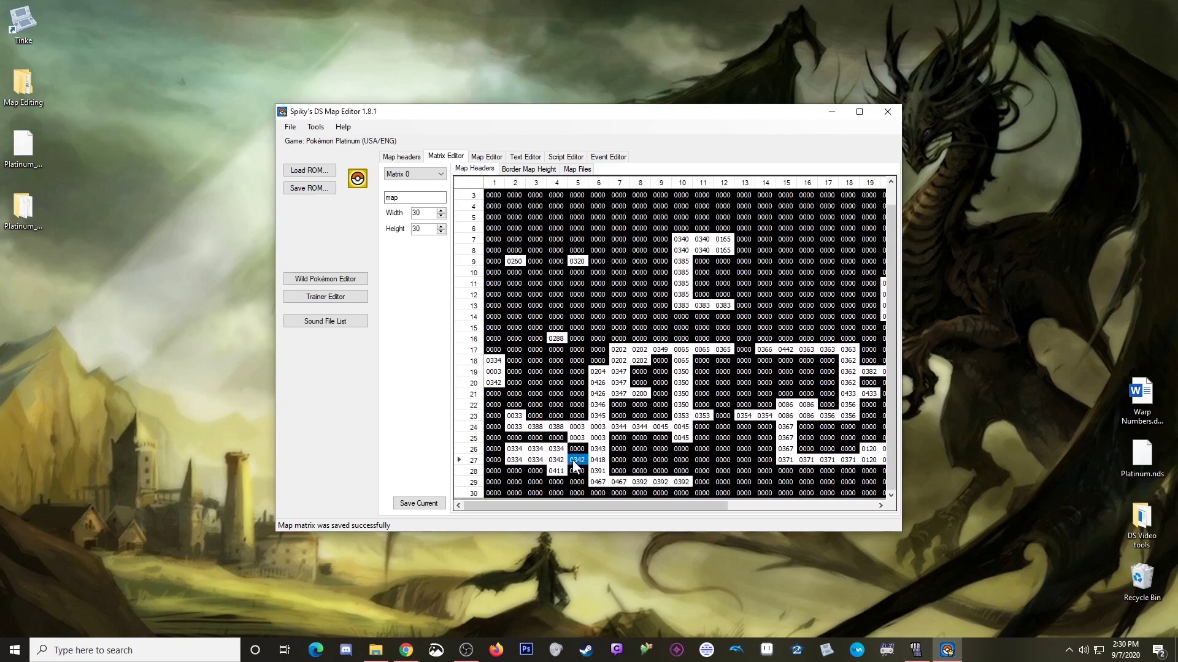
text(00)
text(00)
click(577, 438)
key(BackSpace)
text(0000)
click(536, 449)
key(BackSpace)
text(0000)
click(535, 460)
text(0000)
click(577, 482)
click(421, 503)
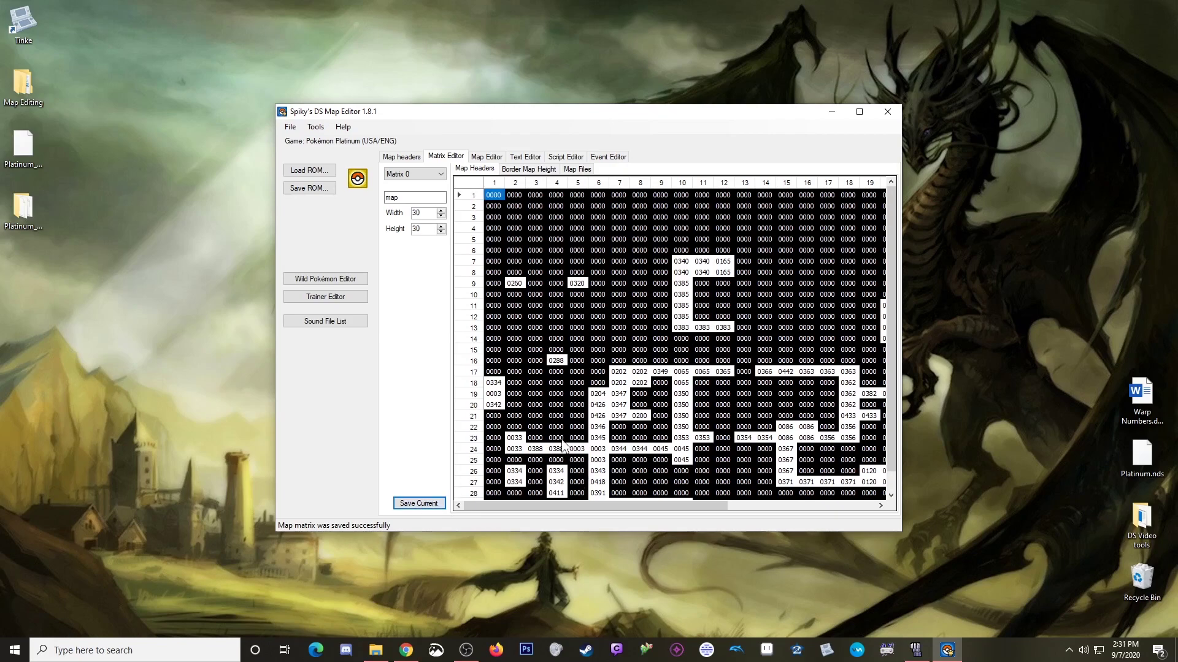
Check the map file at row 26, column 4, then restore DeSmuME
click(556, 471)
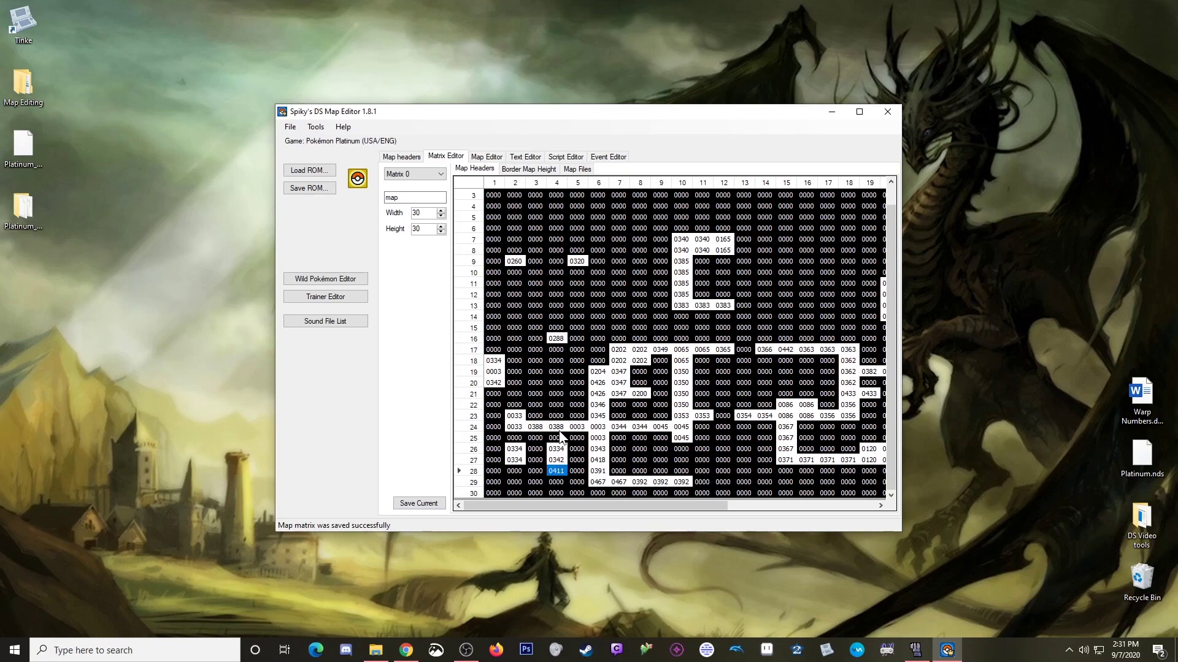
click(577, 168)
scroll(589, 419, down, 1)
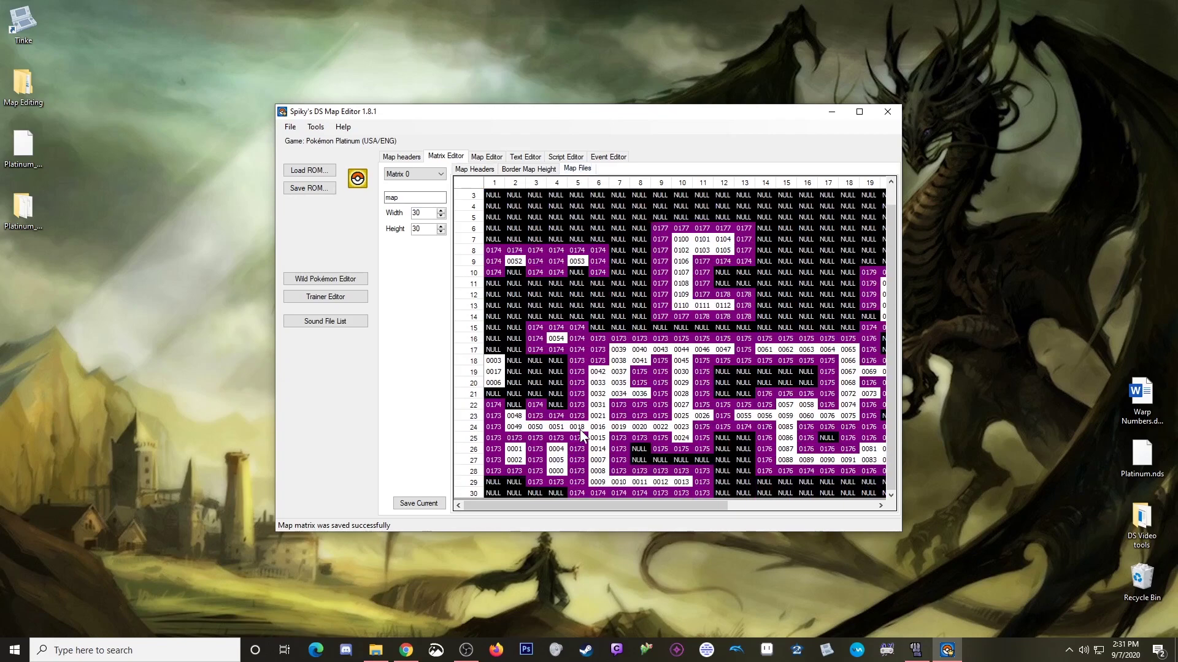
click(565, 447)
click(916, 652)
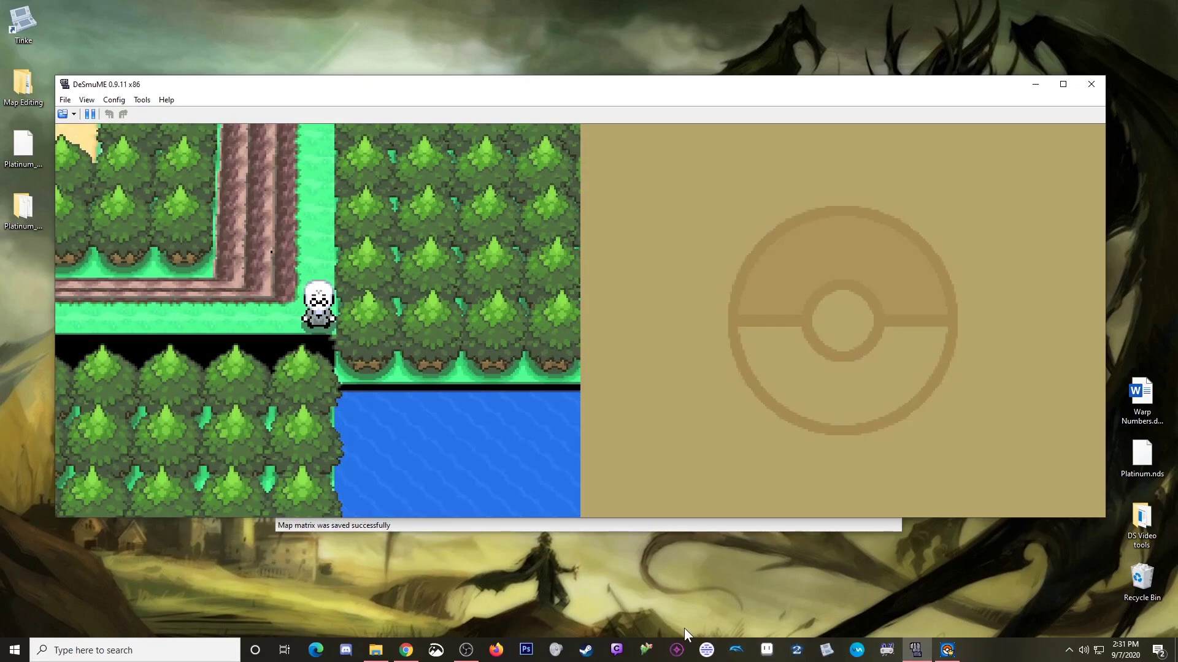
Walk the player north through the edited forest route, then minimize DeSmuME
key(Up)
key(Up)
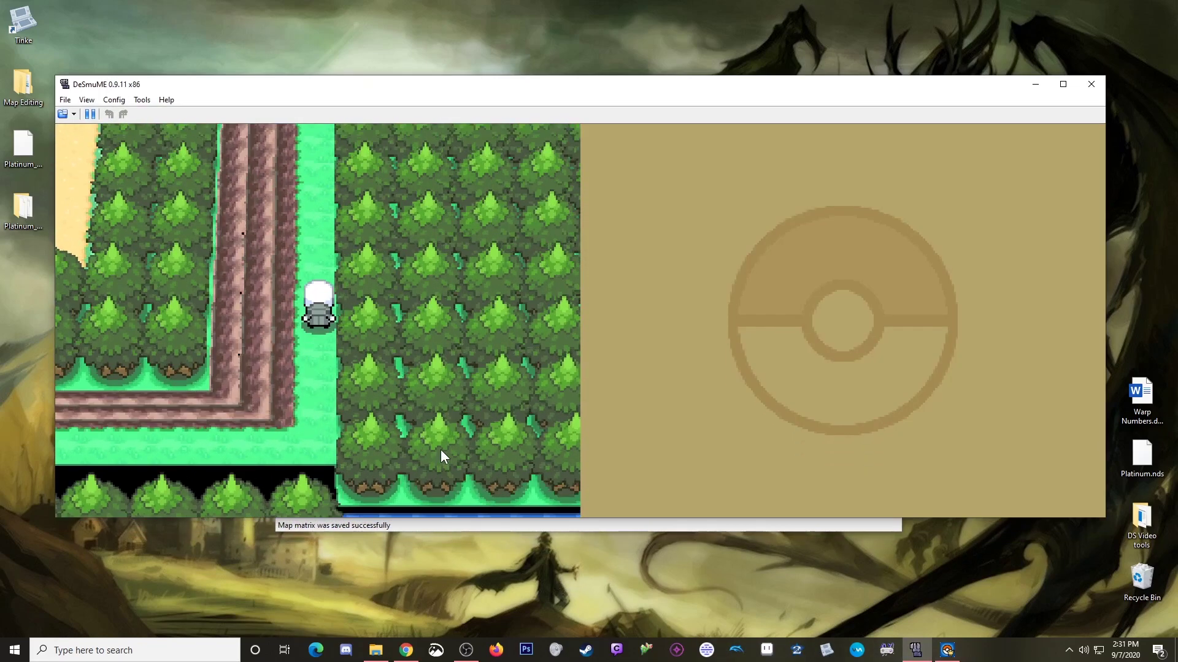
key(Right)
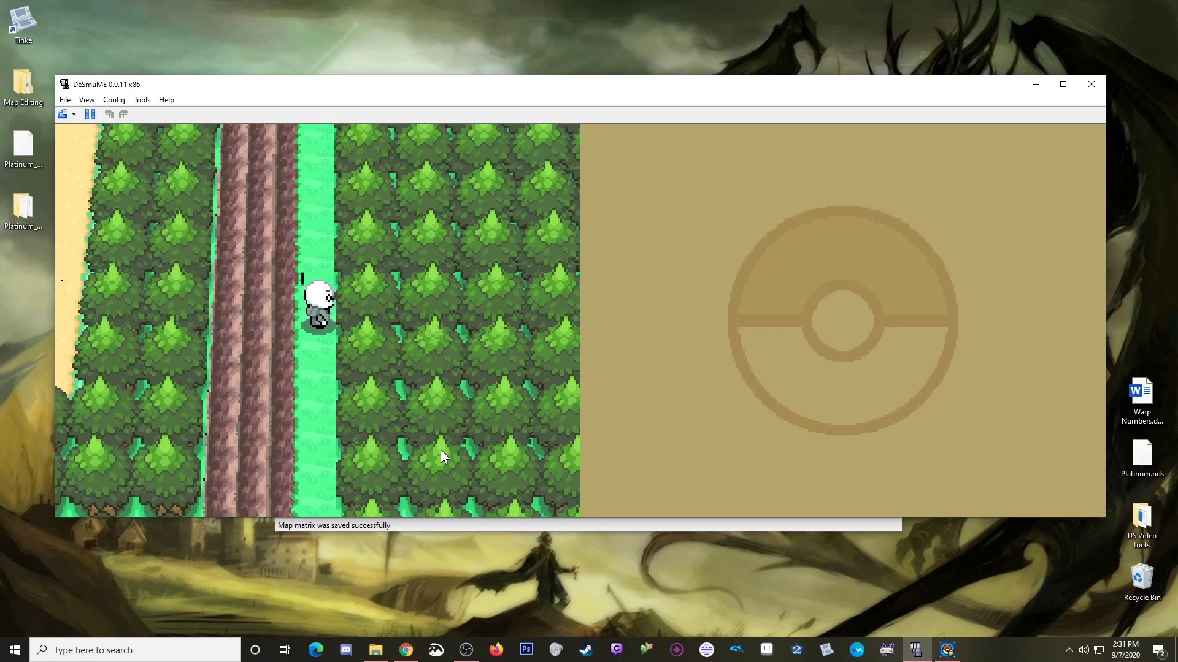
key(Up)
key(Up)
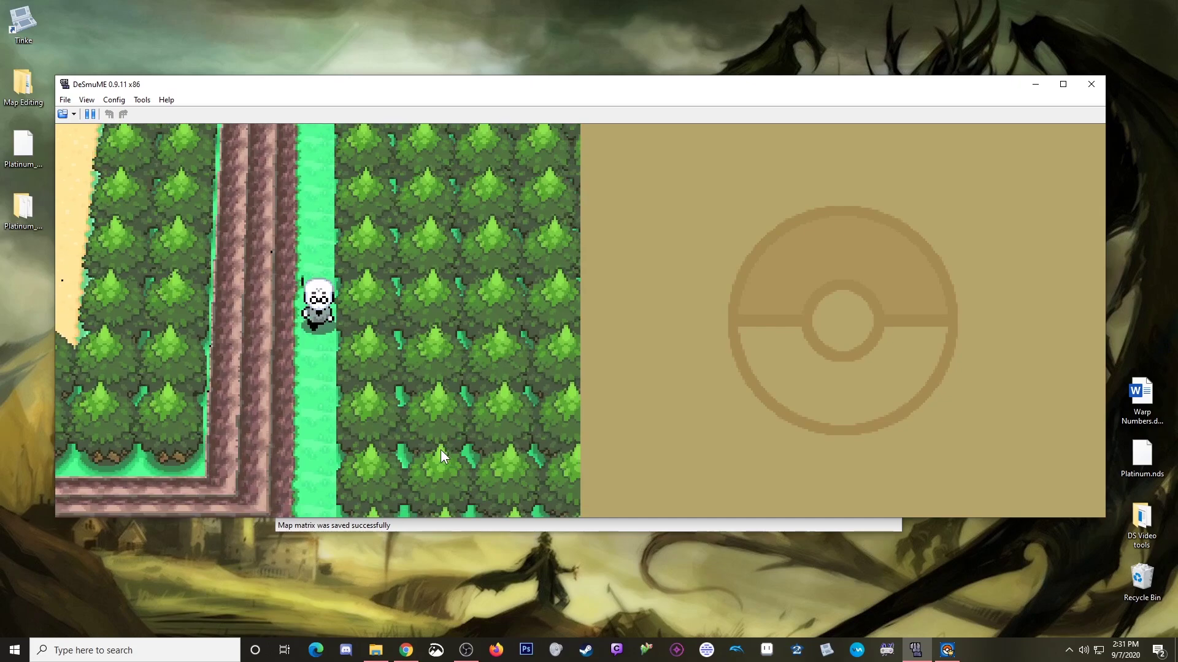
key(Down)
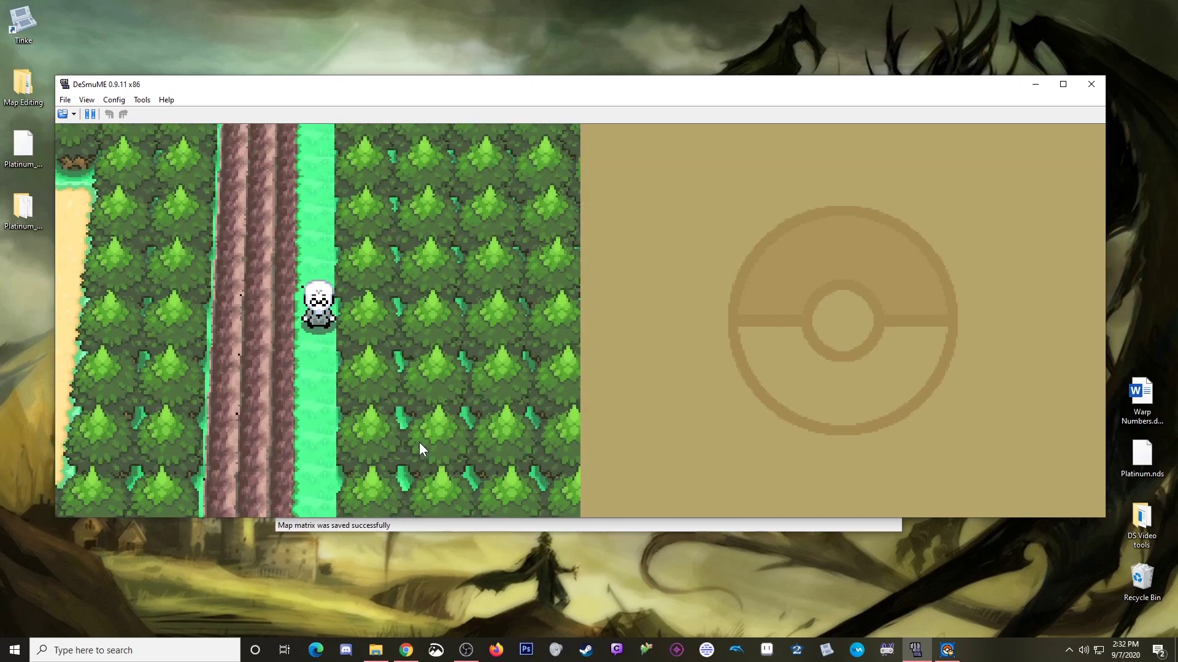
click(1035, 86)
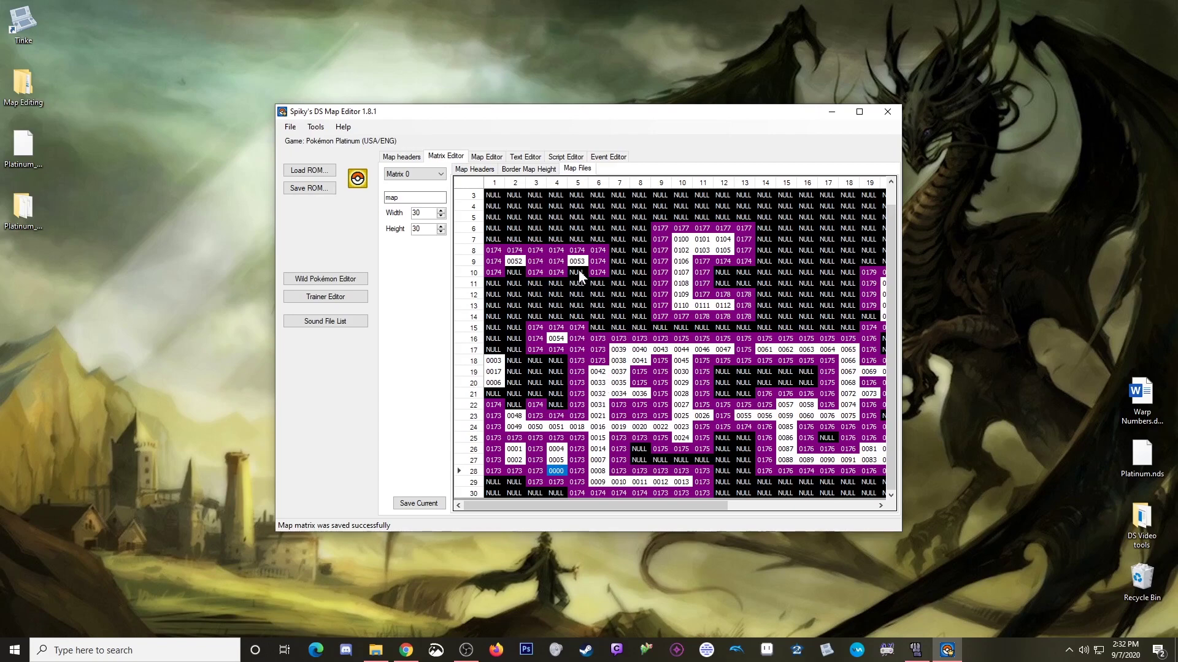
Check Matrix 0's Border Map Height values at rows 25–27, then open the Map Editing folder
click(536, 171)
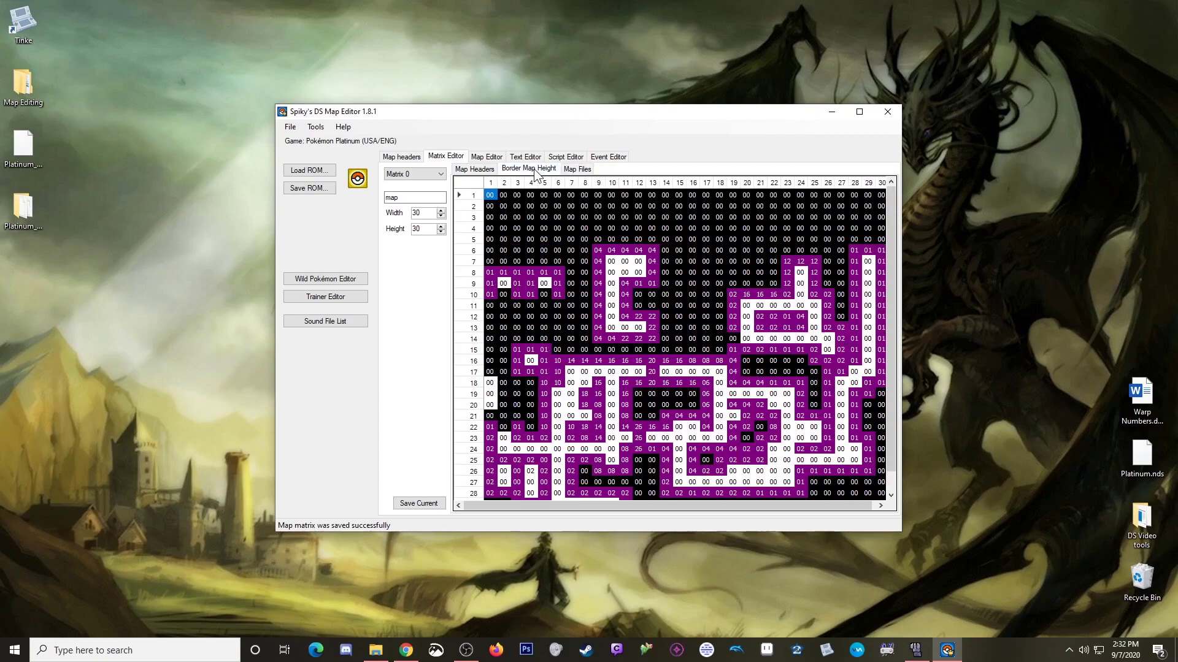
scroll(562, 392, down, 1)
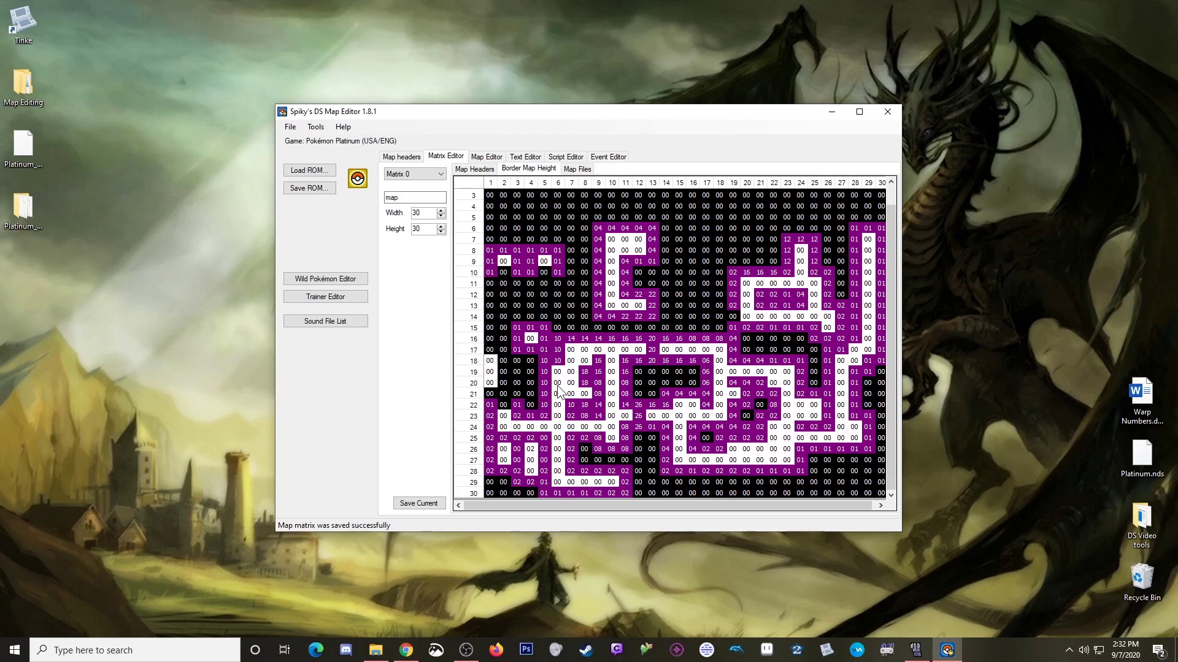
click(531, 459)
click(517, 438)
click(517, 448)
click(531, 460)
double_click(27, 85)
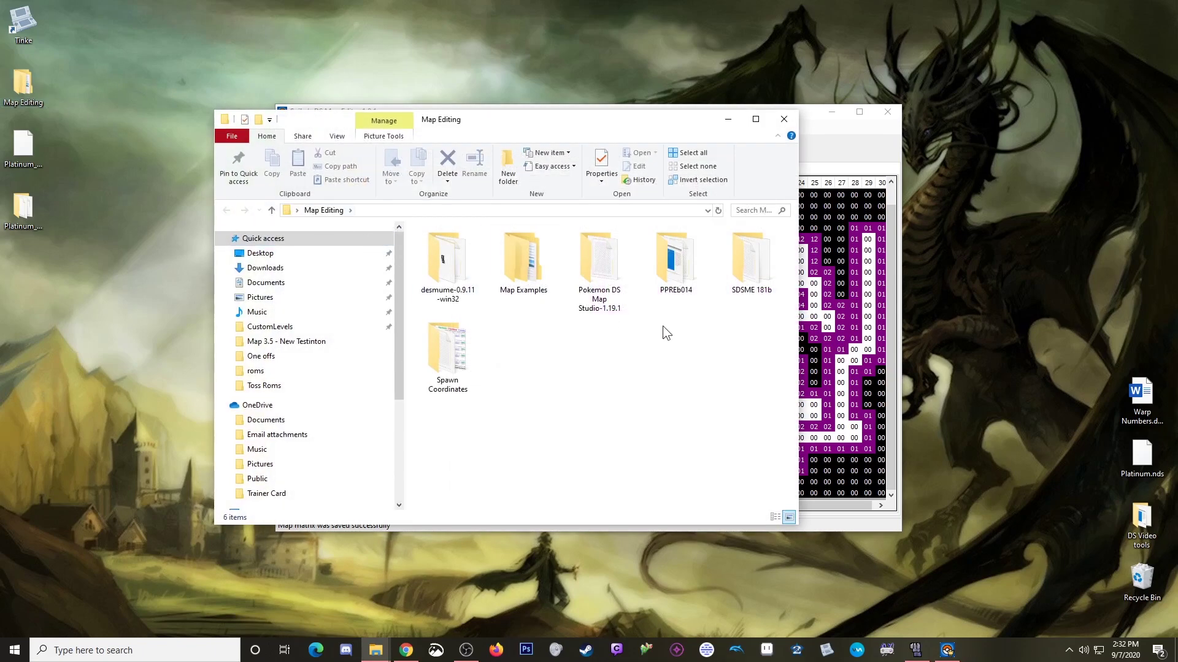
Run Pokemon DS Map Studio 1.19.1.exe from the Pokemon DS Map Studio-1.19.1 bin folder
double_click(605, 270)
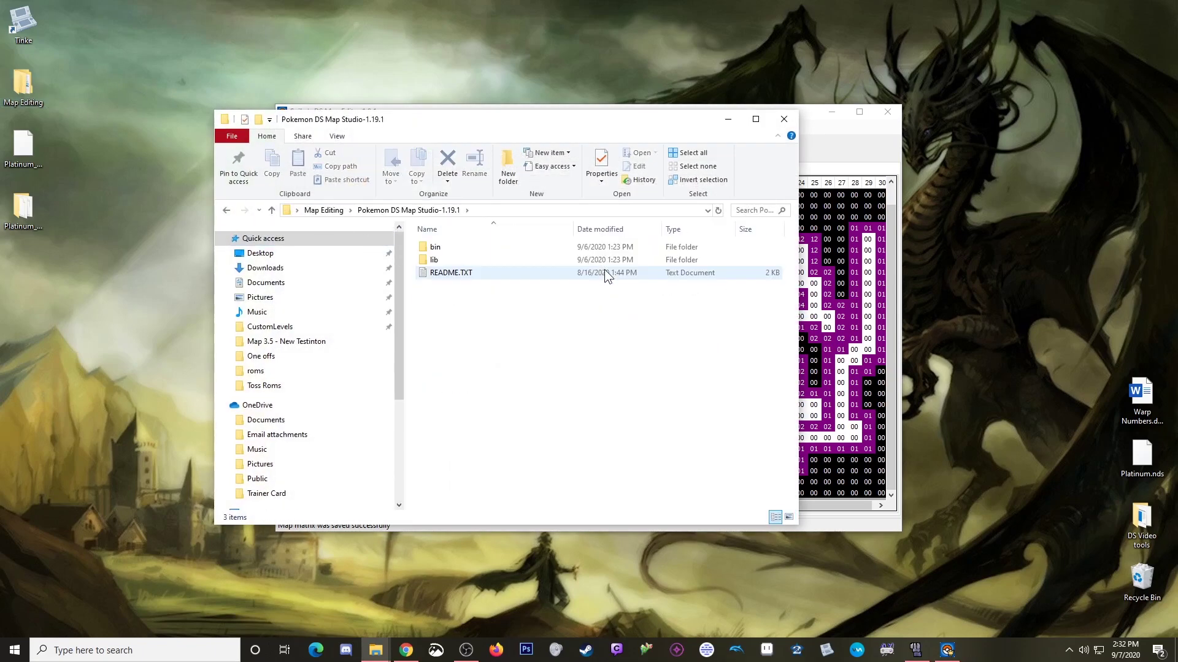
double_click(444, 248)
click(446, 274)
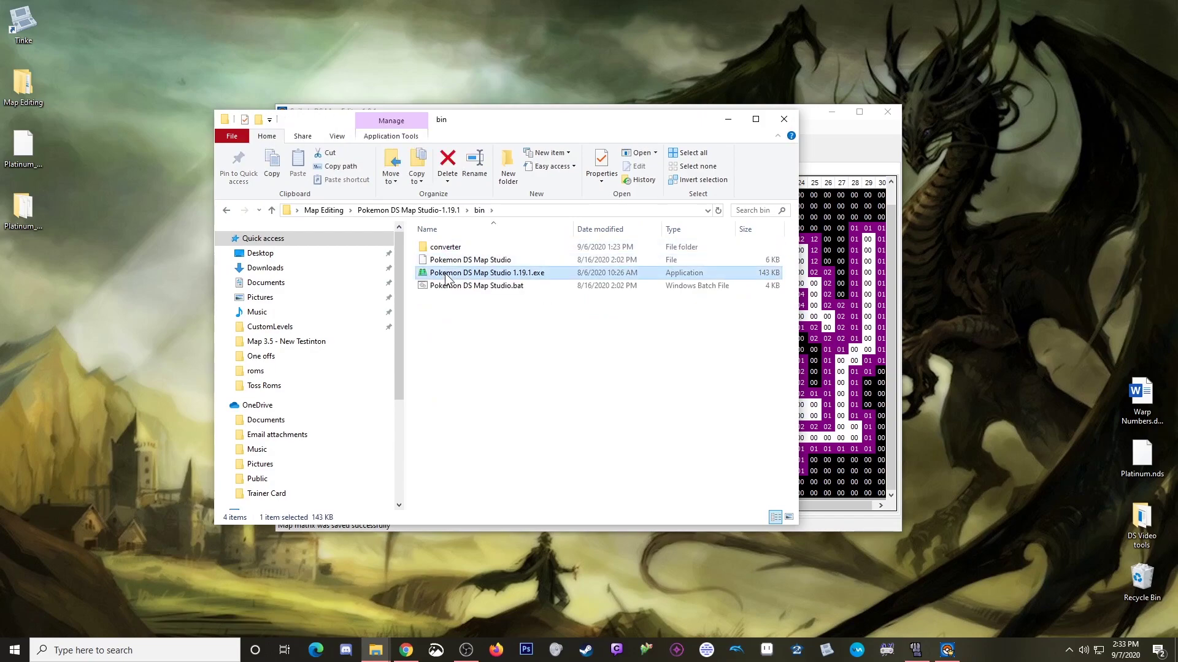
double_click(446, 274)
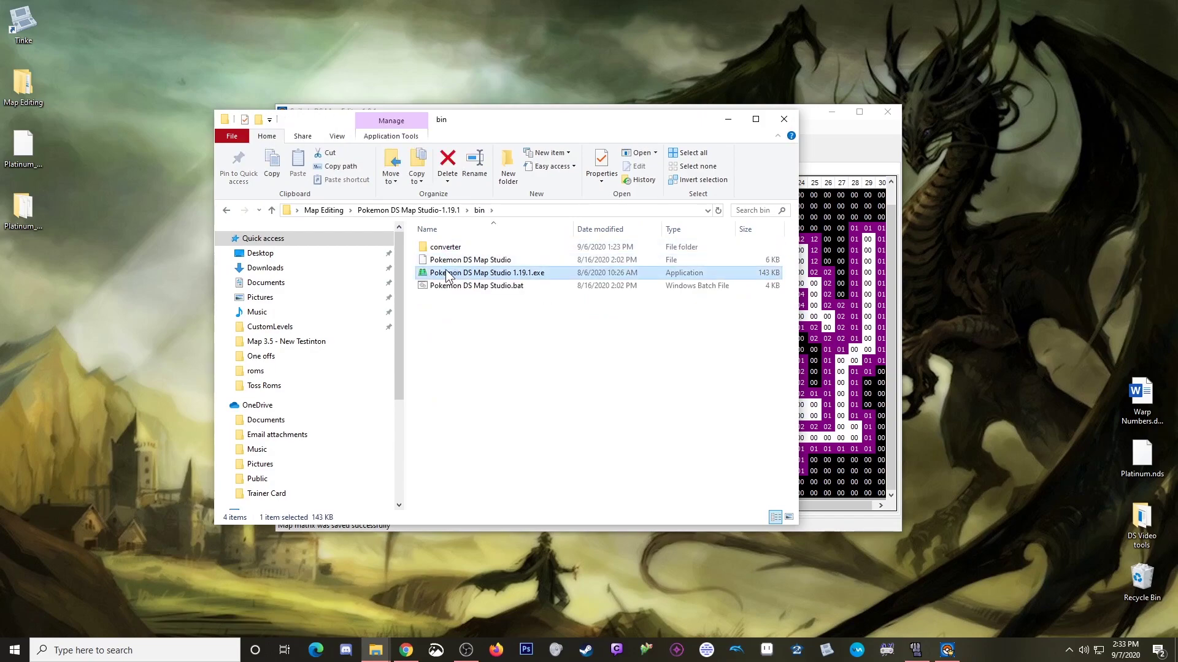